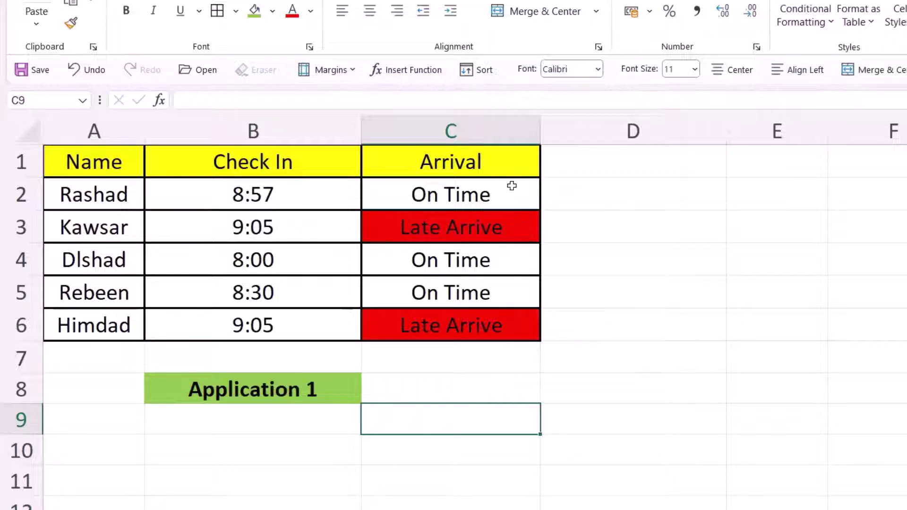
Step: Inspect the arrival-label formula in Check In C2 and the ID-extraction formula in Split Text D2
left_click(475, 196)
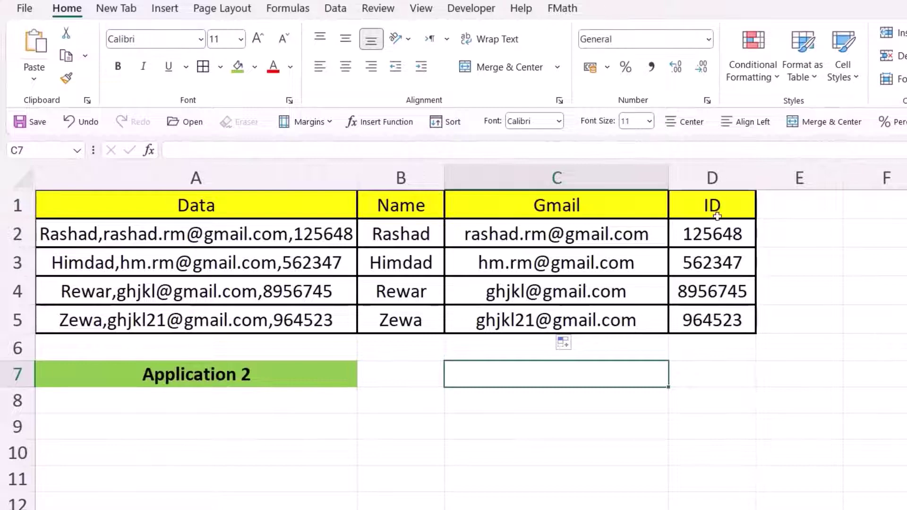
left_click(720, 232)
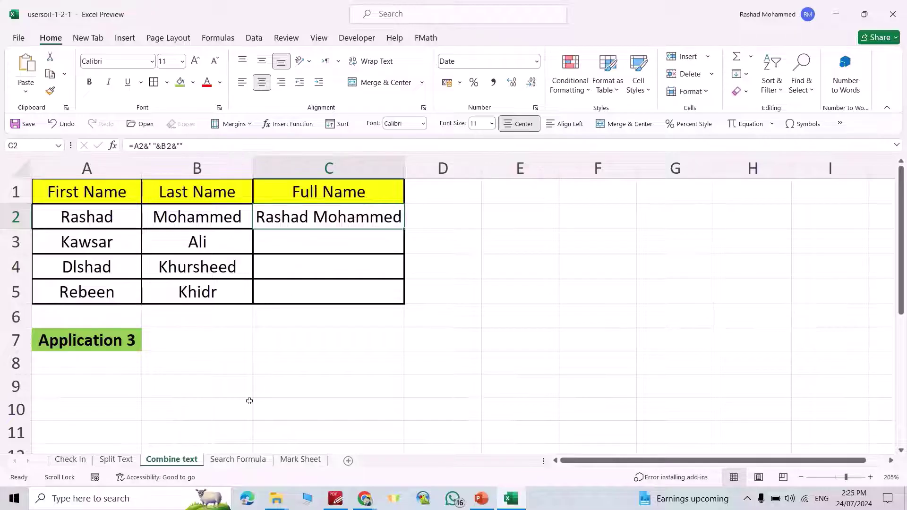
left_click(239, 457)
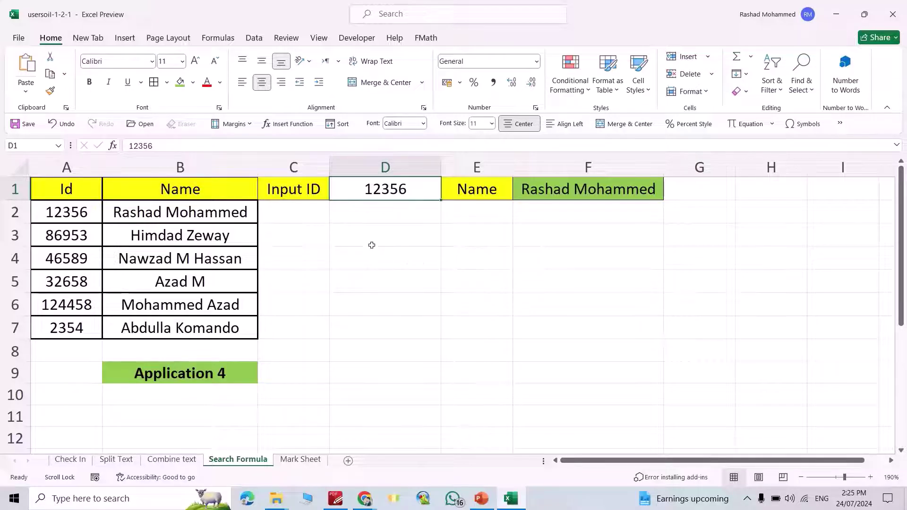
type("2354")
key("Return")
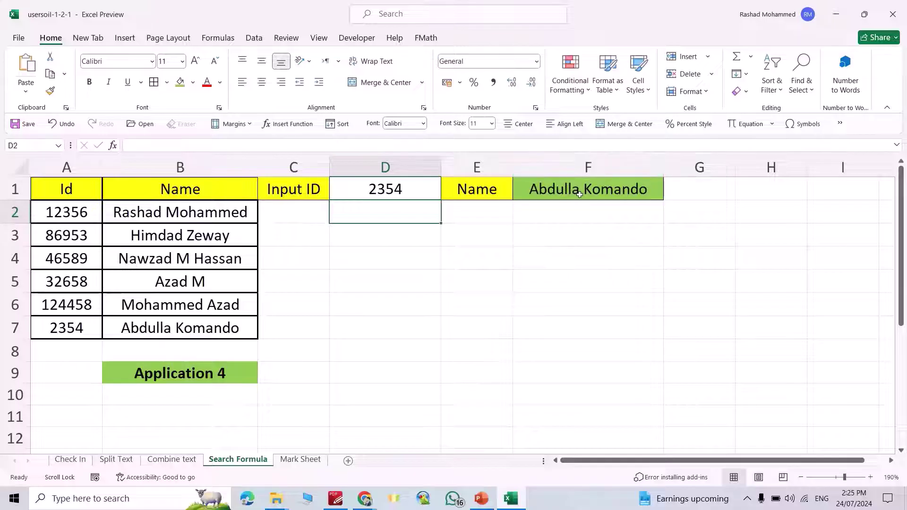
left_click(300, 459)
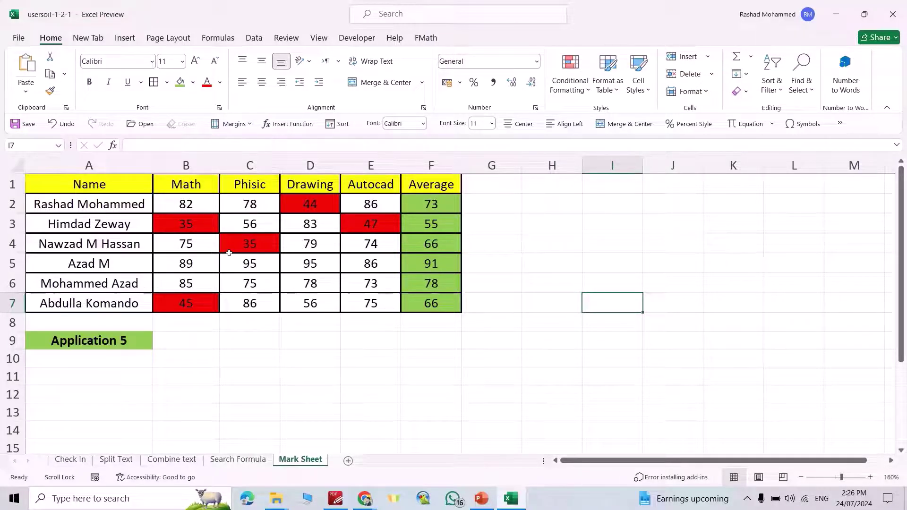
left_click(70, 459)
Step: Ask ChatGPT for an IF formula labelling pre-9 AM check-ins On time, else Late Arrive, and copy it
mouse_move(364, 497)
left_click(416, 448)
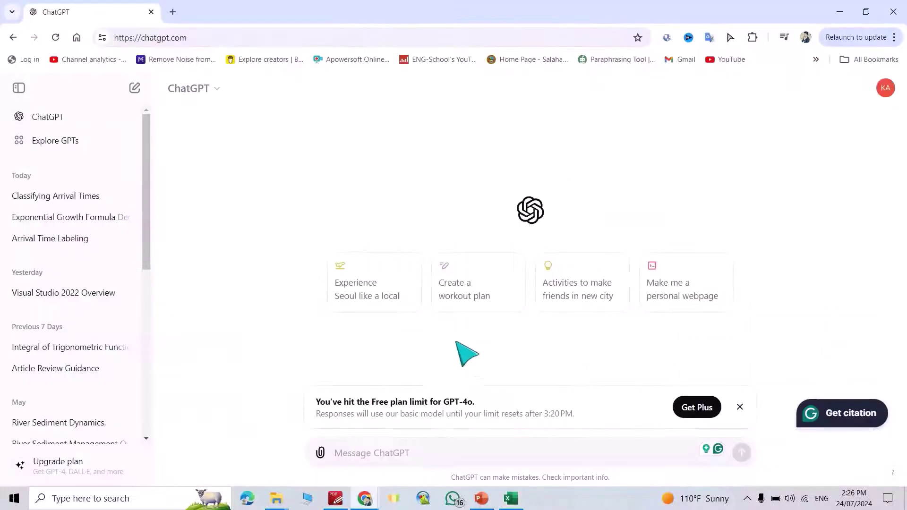
type("I have ")
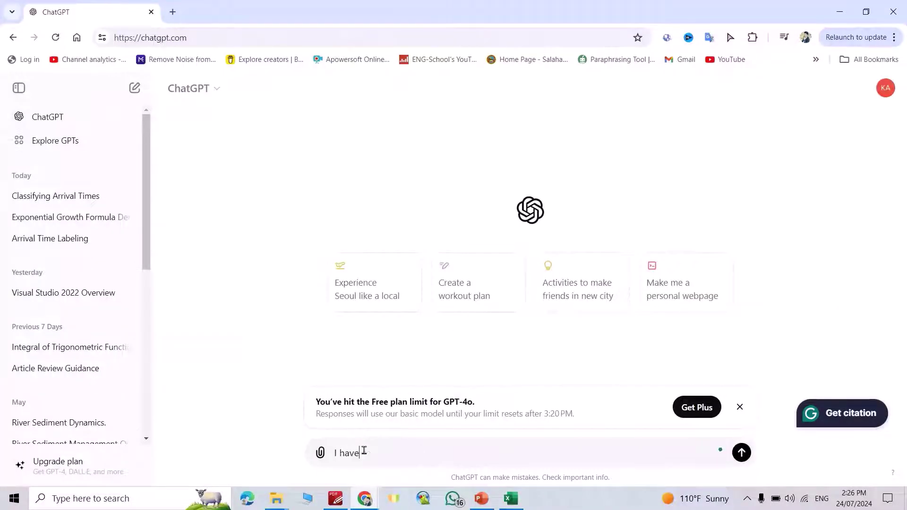
type("time In Column")
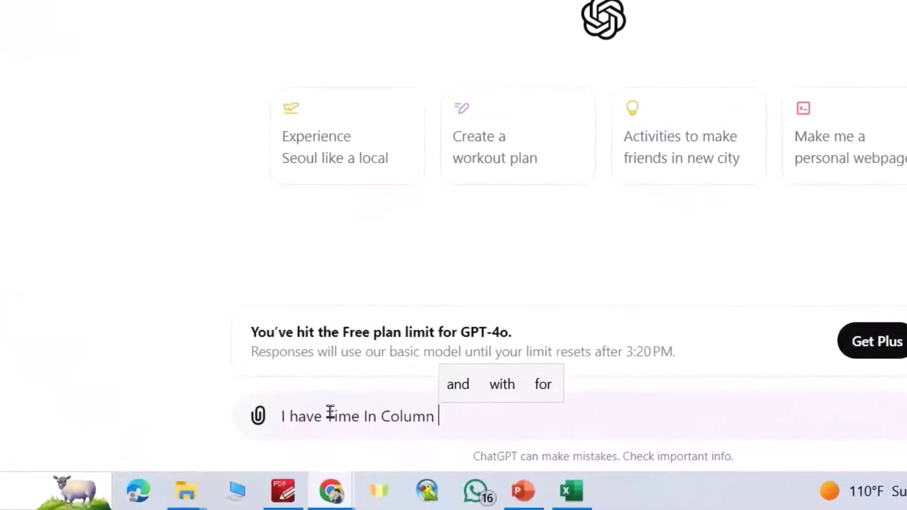
type(" B, display On time on Column C for whom arrived Before (AM, and Late Arrive For Others")
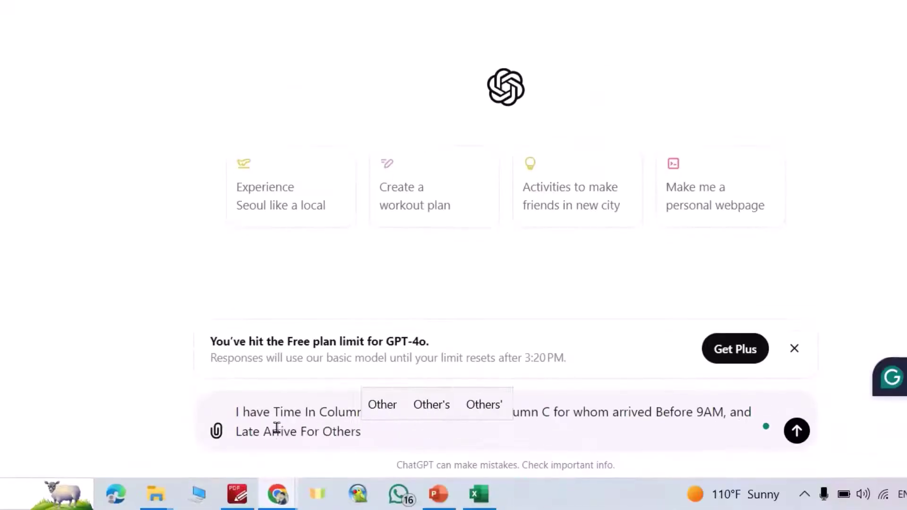
left_click(796, 431)
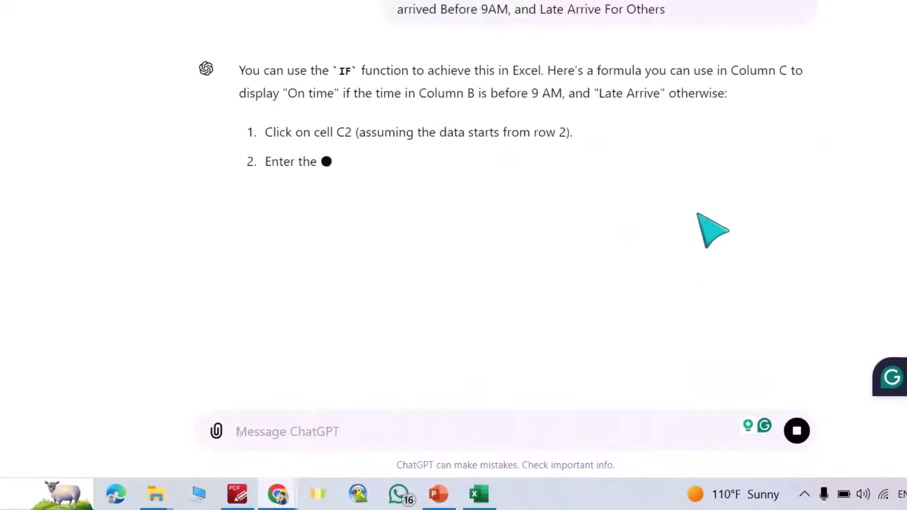
scroll(450, 207, "down", 1)
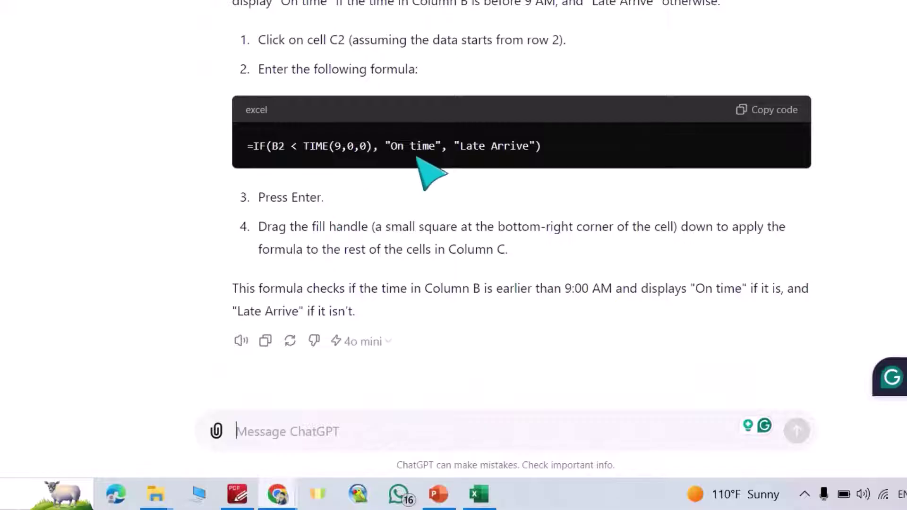
left_click(758, 111)
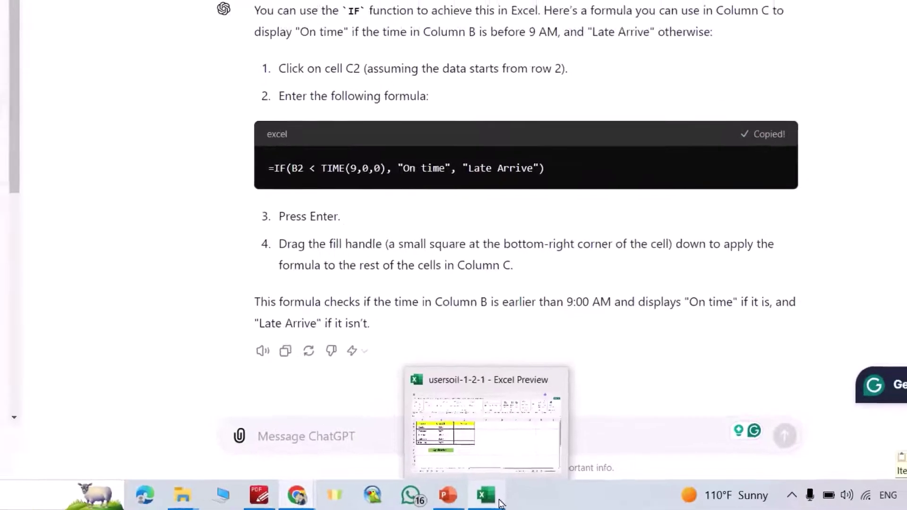
Step: Paste the IF formula into C2 and fill it down through C6
left_click(478, 494)
left_click(287, 214)
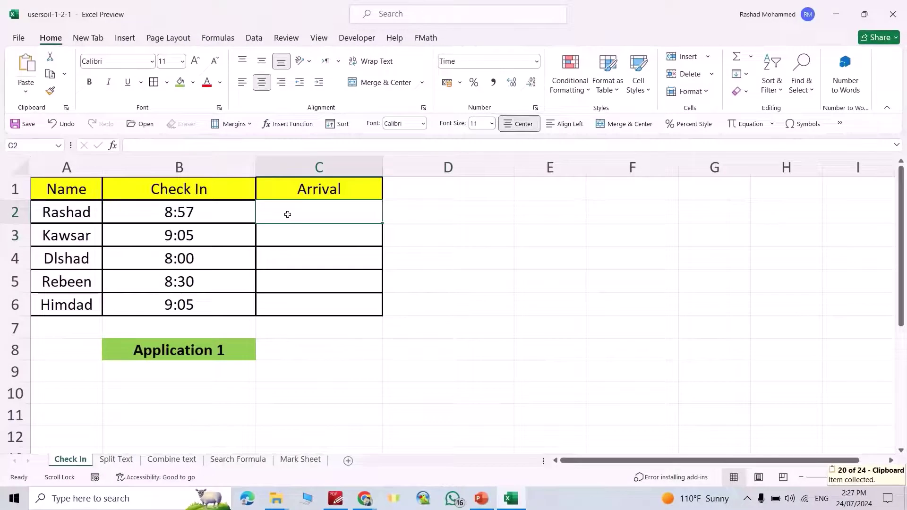
key("ctrl+v")
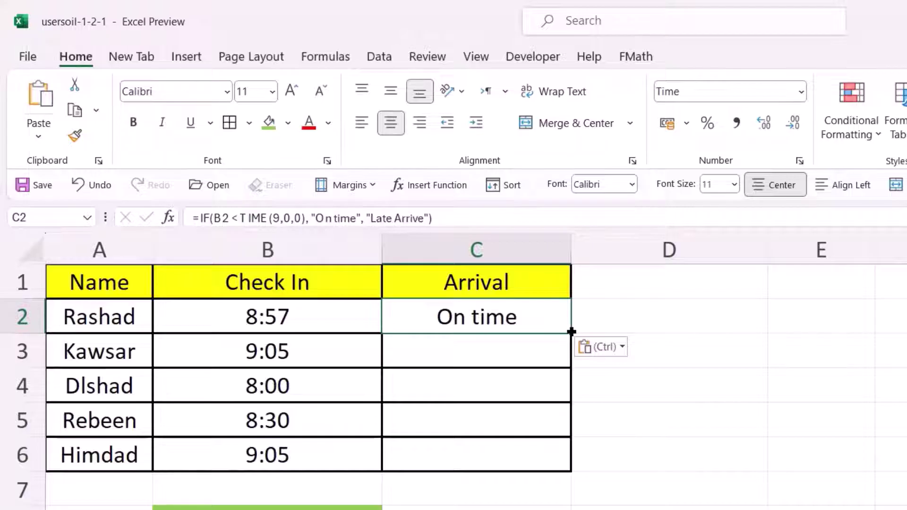
left_click_drag(571, 332, 567, 465)
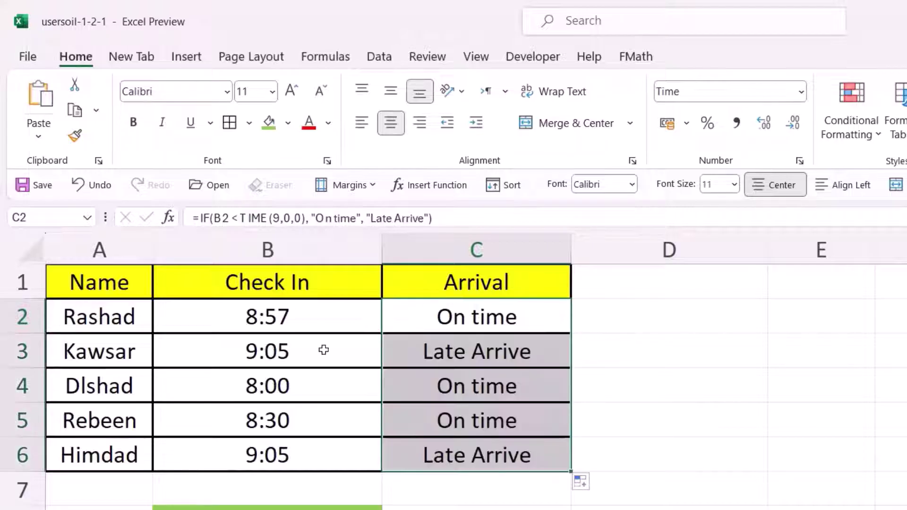
left_click(519, 357)
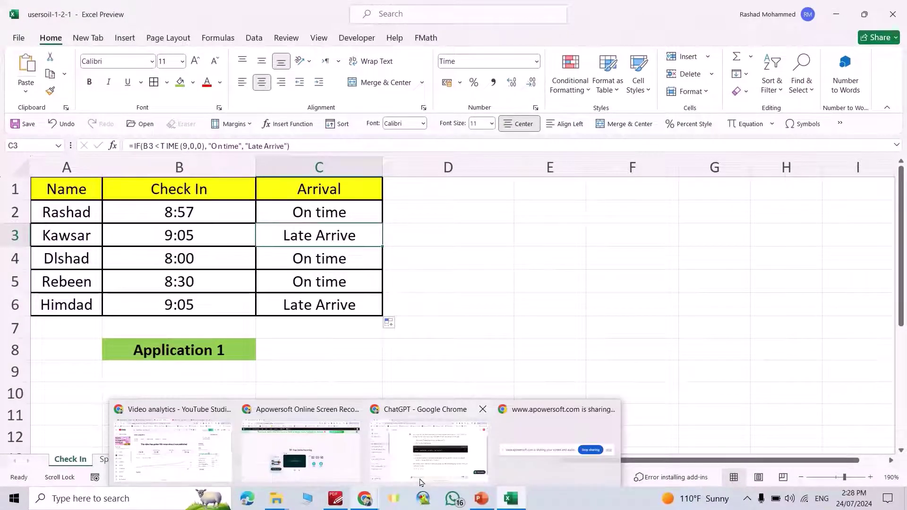
Step: Ask ChatGPT 'Highlight Late Arrive' and snap the chat window to half the screen
left_click(421, 479)
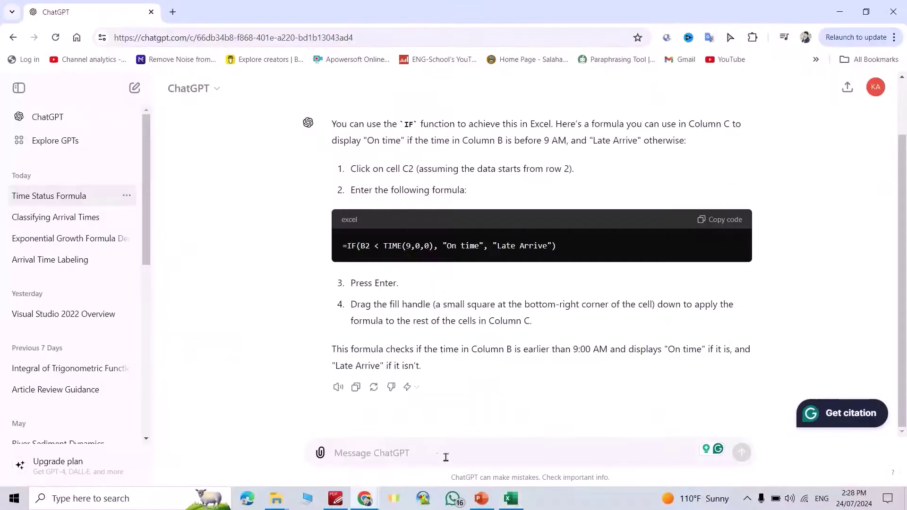
type("Highlight Late Arrive")
key("Return")
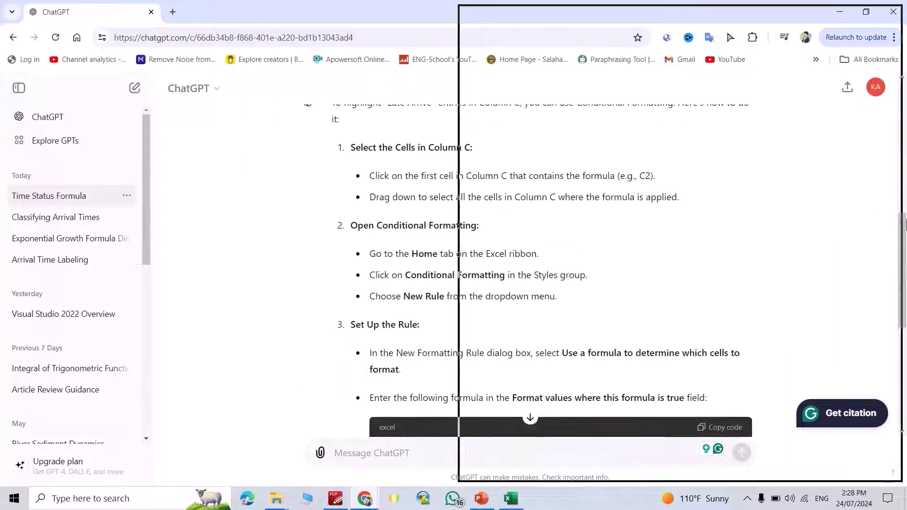
left_click_drag(476, 9, 904, 198)
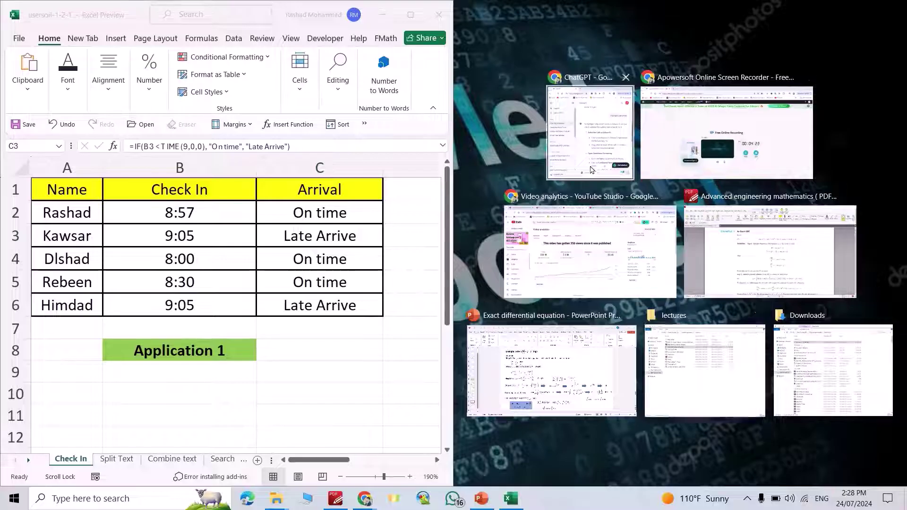
Step: Select Arrival cells C2:C6 and start a new formula-based conditional formatting rule
left_click(567, 208)
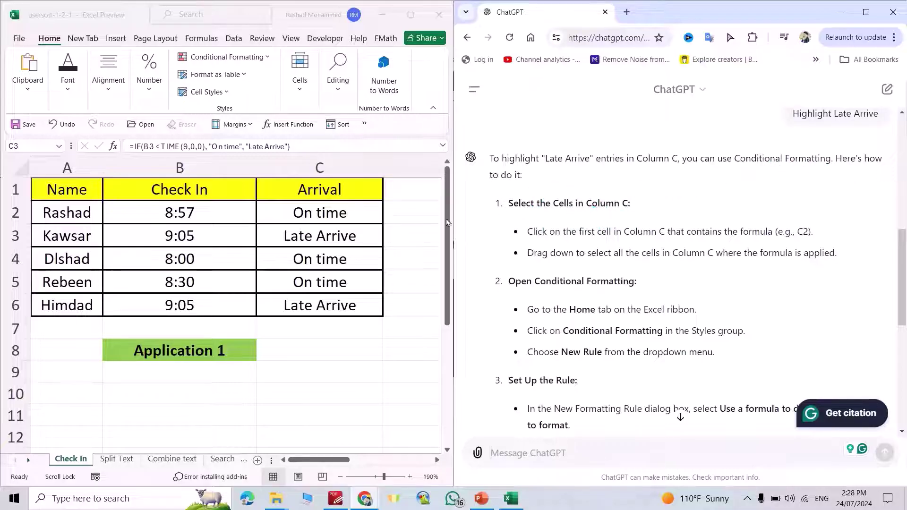
left_click_drag(347, 212, 339, 305)
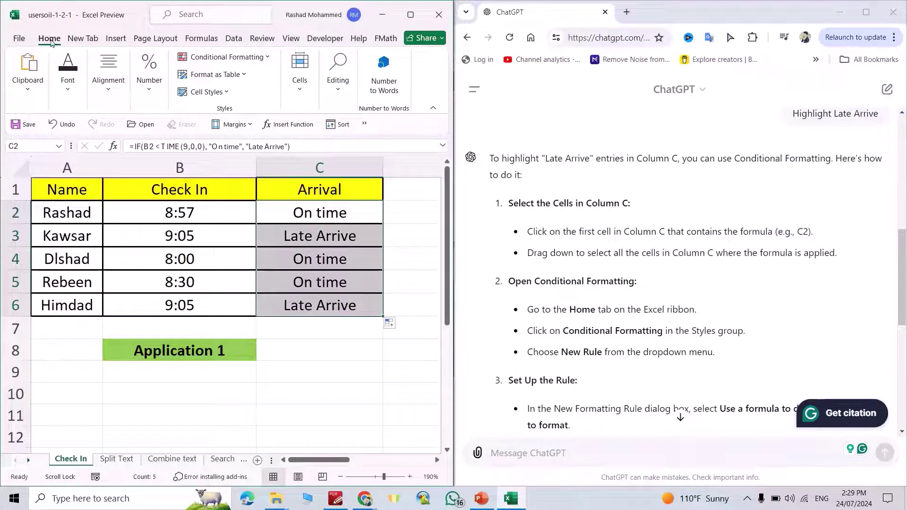
left_click(221, 57)
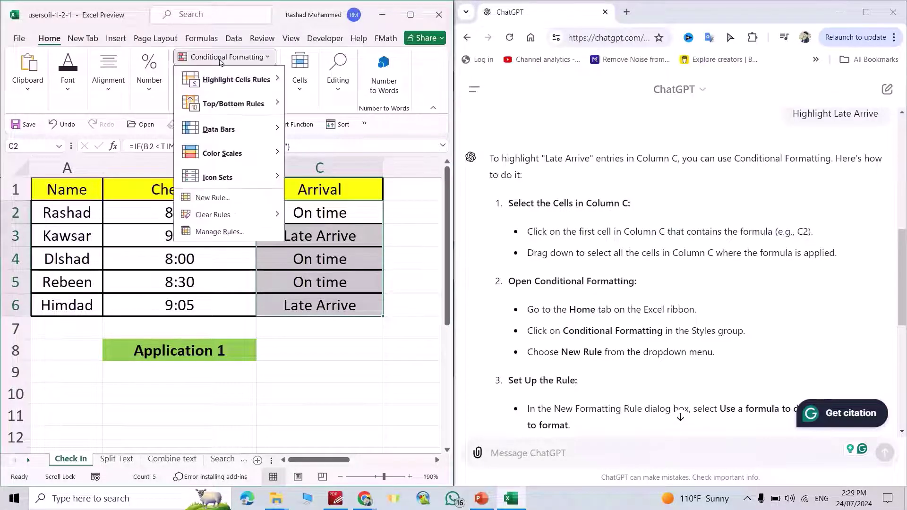
left_click(213, 198)
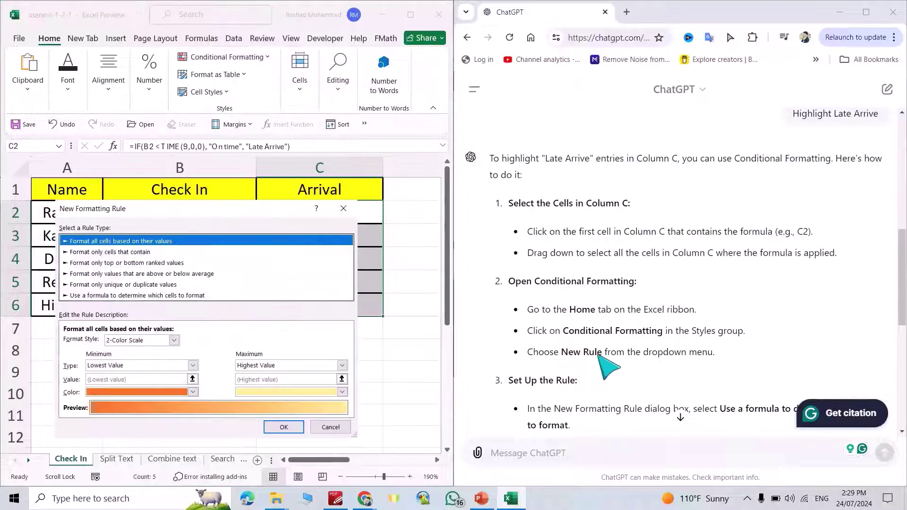
scroll(602, 363, "down", 2)
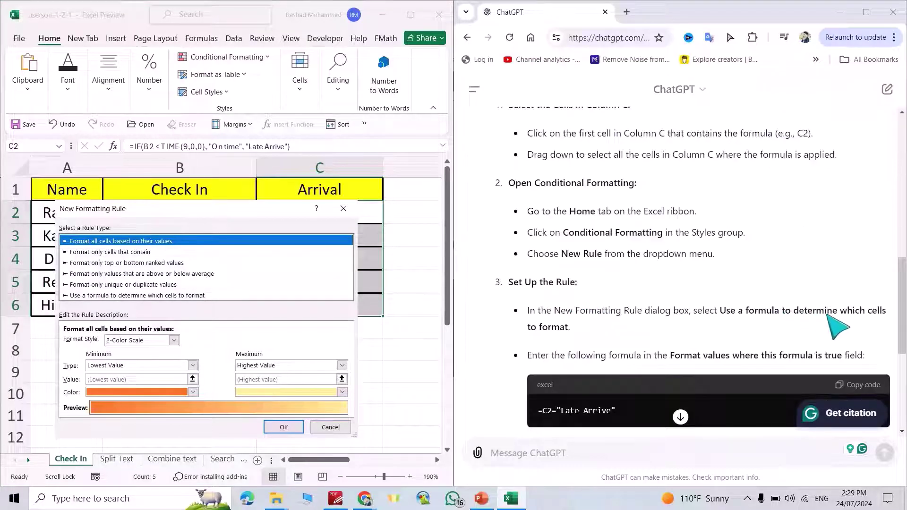
left_click(137, 295)
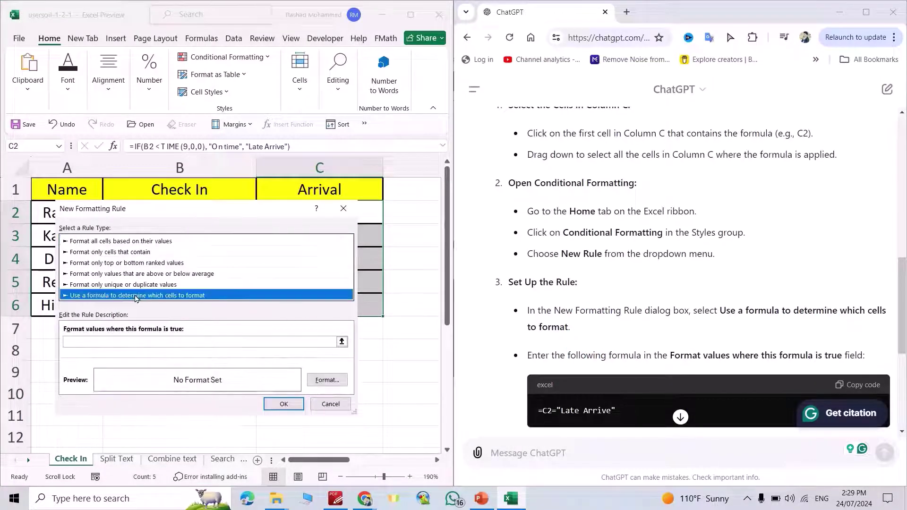
Step: Set the rule formula =C2="Late Arrive" with a red fill and apply it
left_click(857, 395)
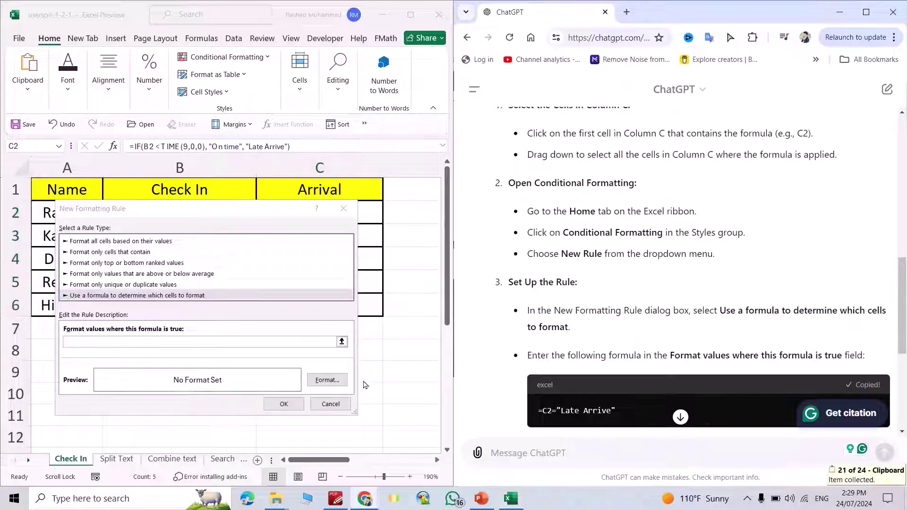
left_click(120, 344)
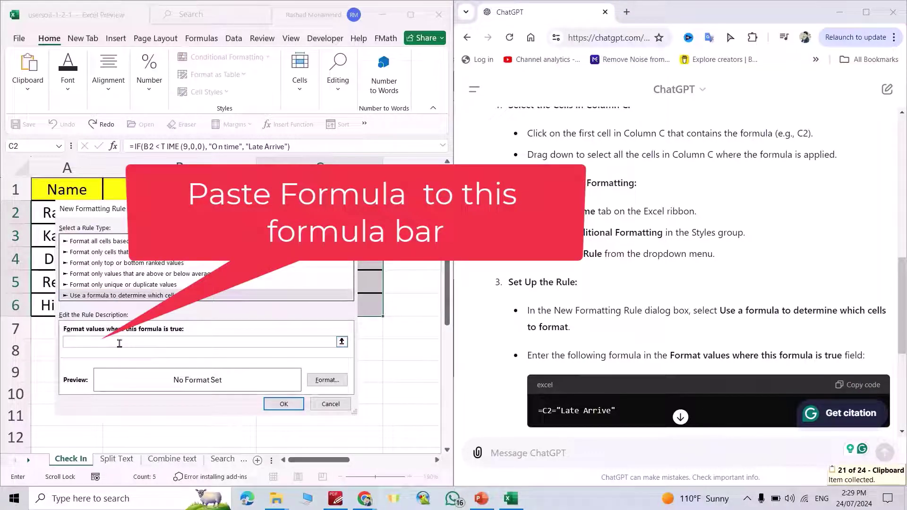
key("ctrl+v")
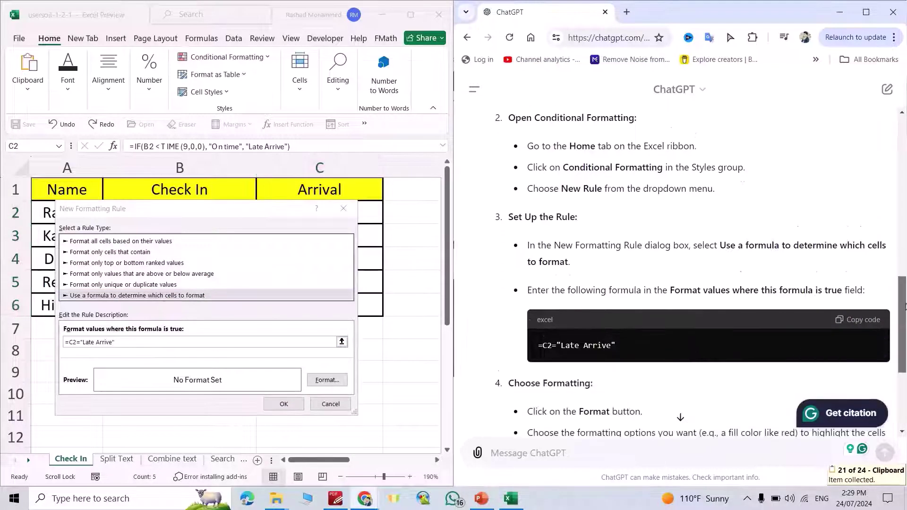
left_click_drag(903, 277, 903, 335)
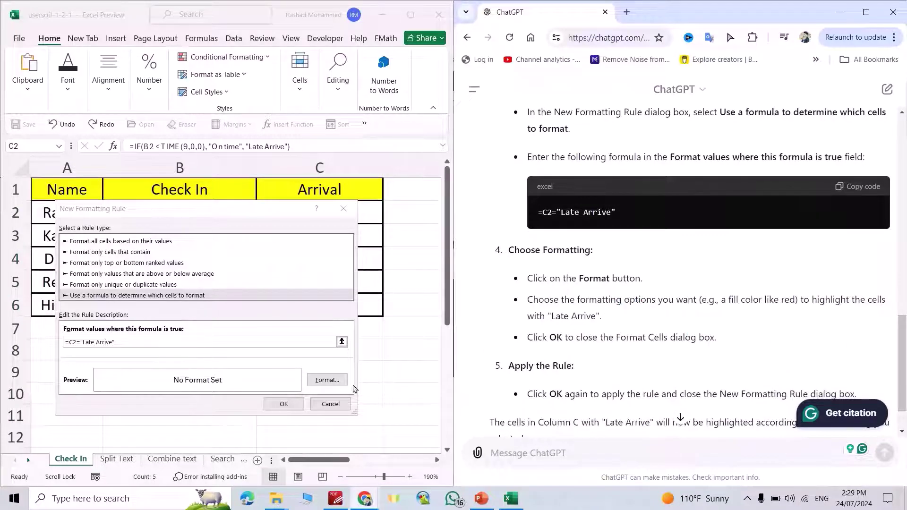
left_click(327, 380)
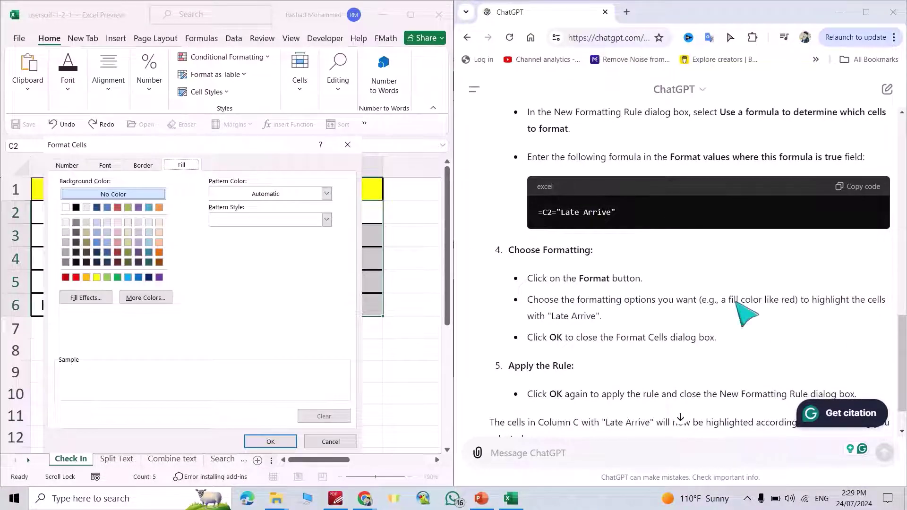
left_click(76, 278)
left_click(270, 440)
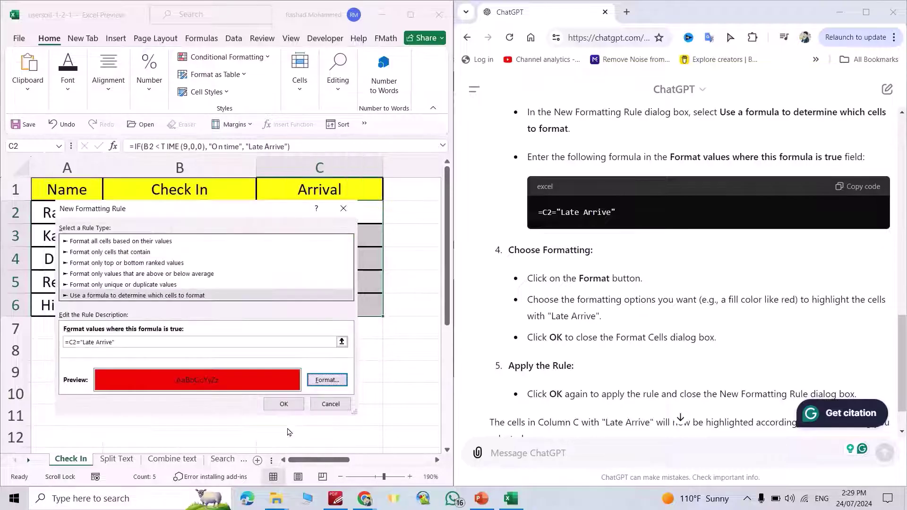
left_click(283, 404)
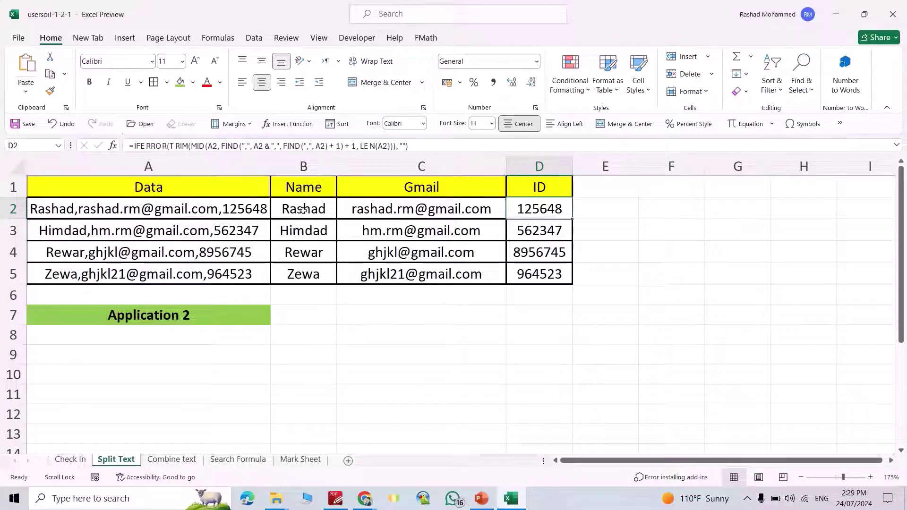
Step: Clear the existing Name, Gmail and ID results in B2:D5
left_click_drag(302, 213, 539, 273)
key("Delete")
left_click(604, 354)
mouse_move(364, 498)
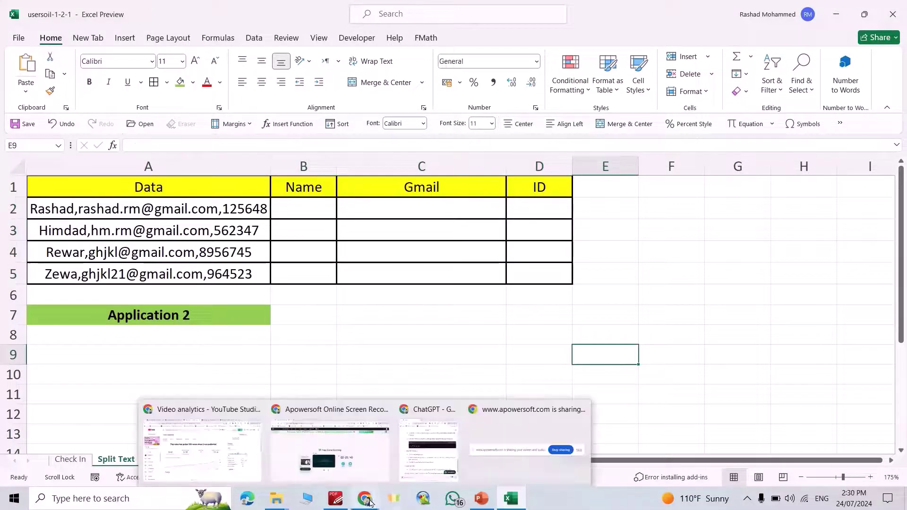
Step: Ask ChatGPT to split A2 by commas into B2 through D2 and copy its TEXTSPLIT formula
left_click(448, 411)
type("ract Text From Cell")
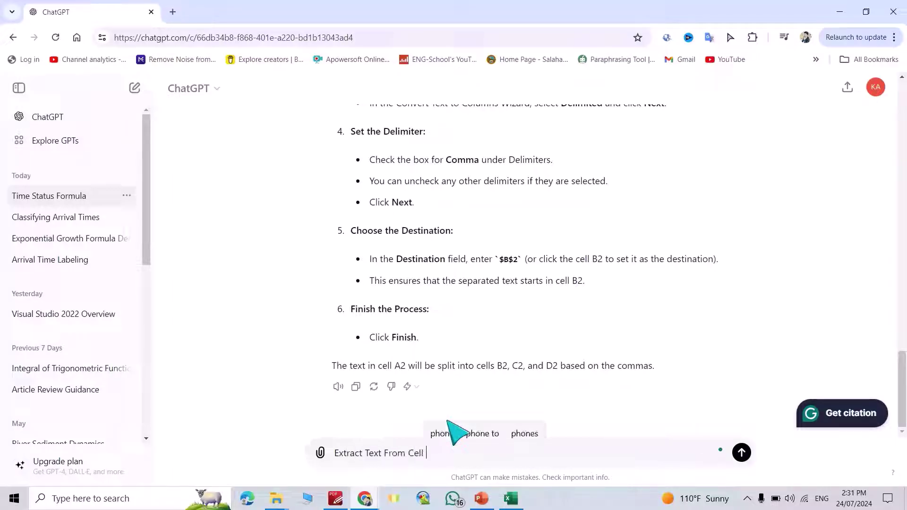
type(" A2 and Split ")
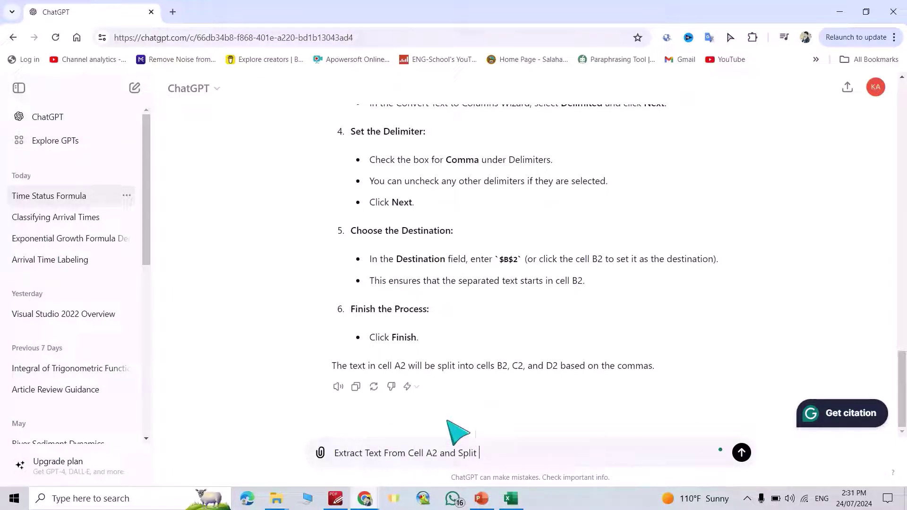
type("By commas to B2")
type(" and D2 in Excel Sheet")
key("Return")
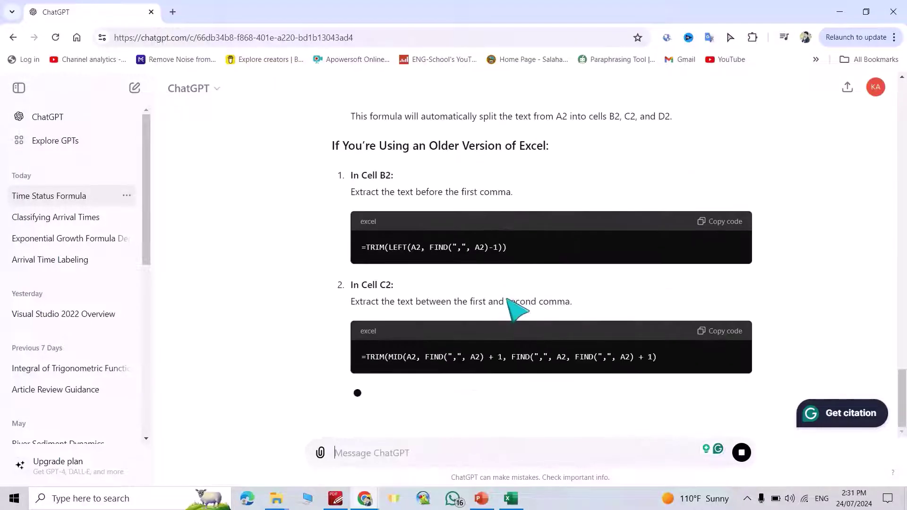
scroll(375, 238, "up", 4)
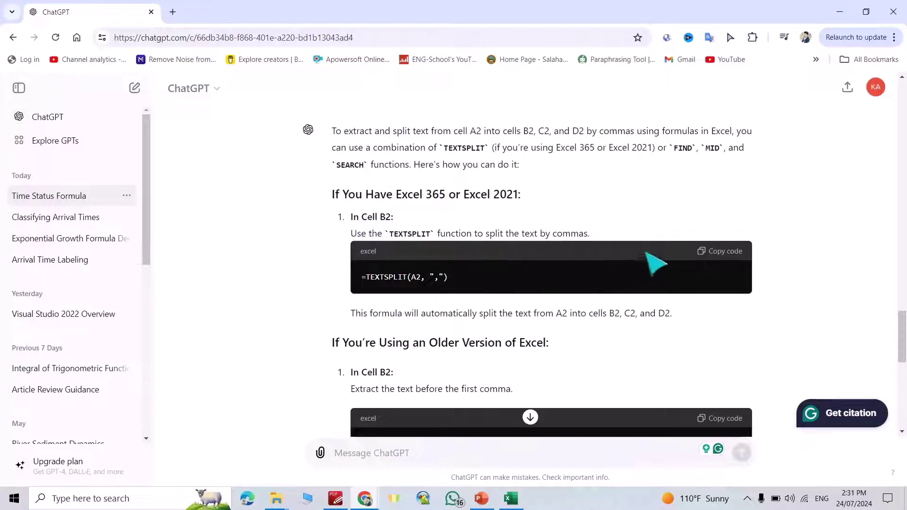
left_click(712, 257)
mouse_move(510, 498)
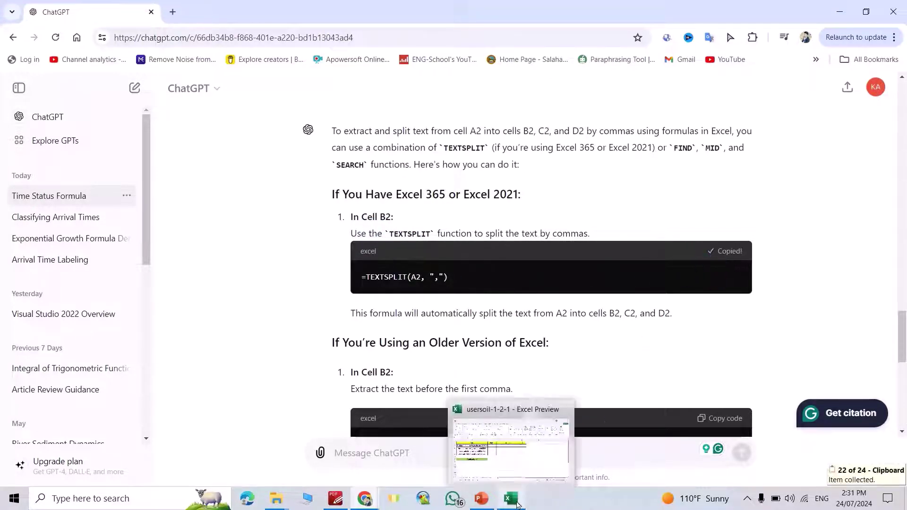
Step: Paste =TEXTSPLIT(A2,",") into B2 and fill it down through row 5
left_click(517, 458)
left_click(306, 212)
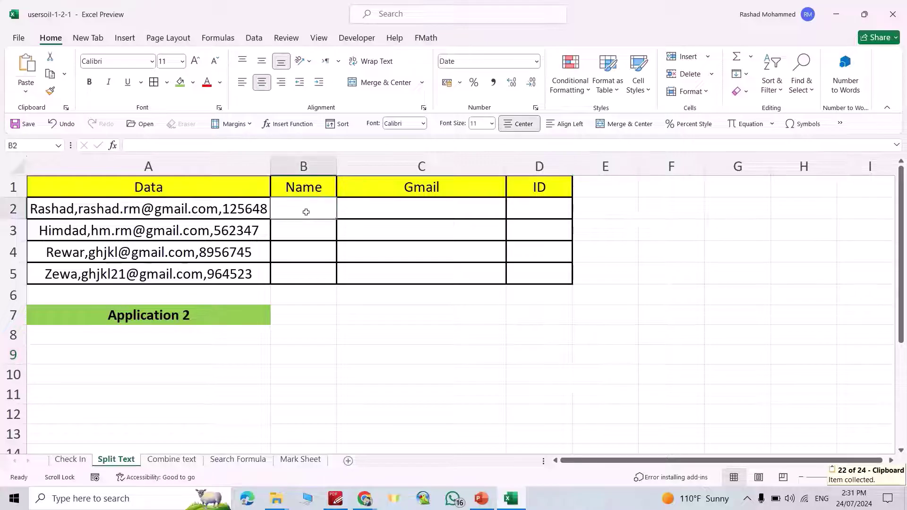
key("ctrl+v")
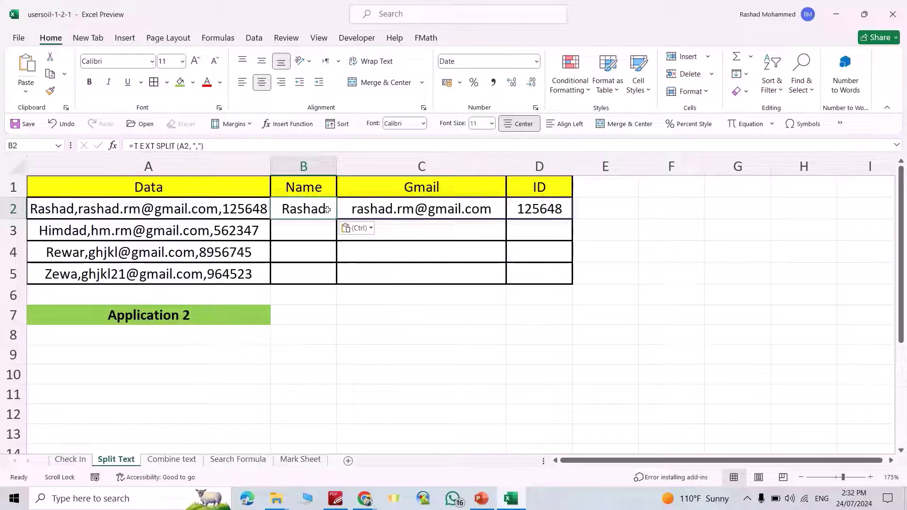
mouse_move(346, 209)
left_mouse_down()
mouse_move(574, 212)
mouse_move(571, 279)
left_mouse_up()
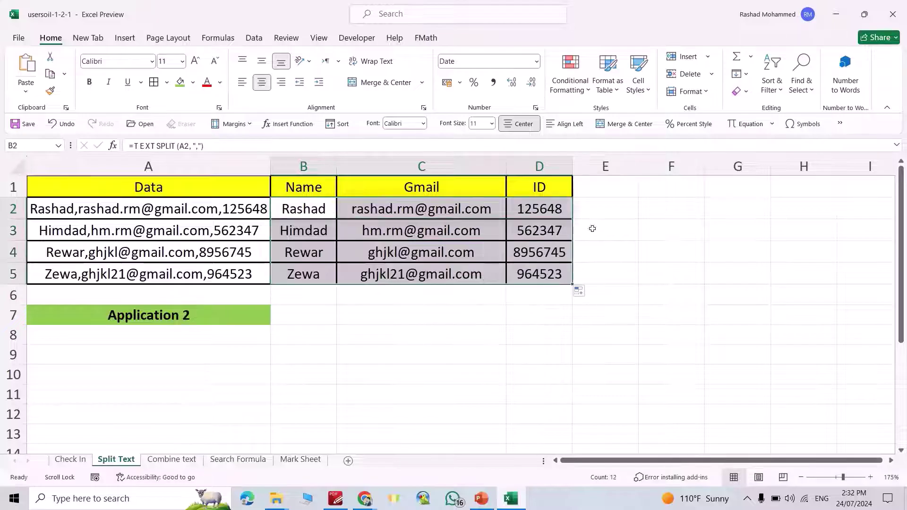
left_click(625, 236)
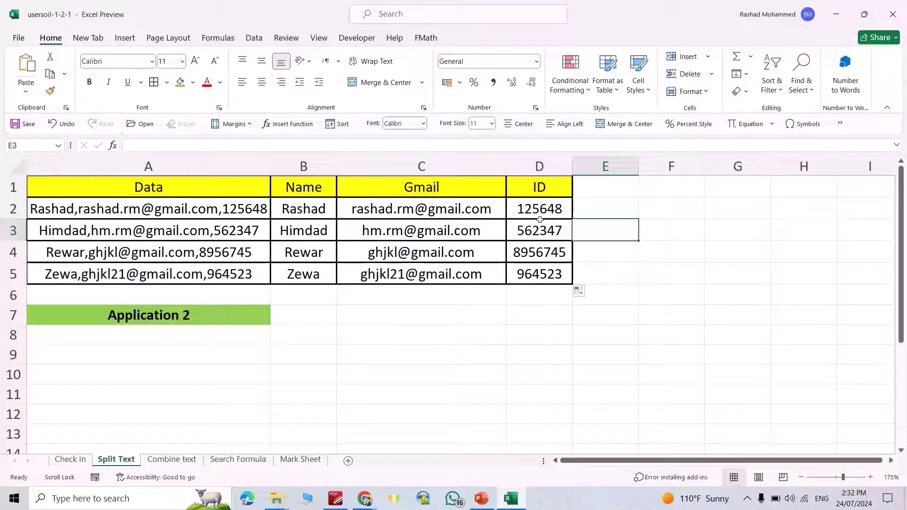
Step: Ask ChatGPT to join A2 and B2 with a space and copy its =A2&" "&B2 formula
left_click(179, 455)
mouse_move(364, 498)
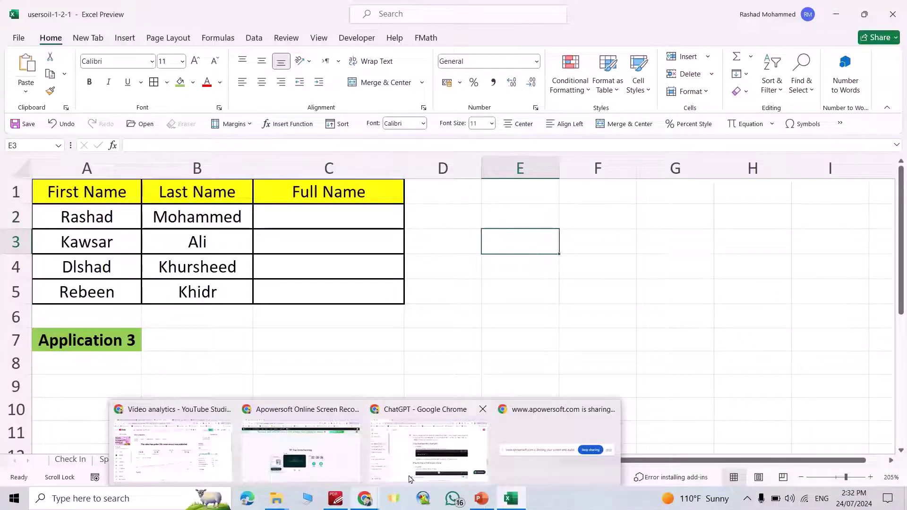
left_click(409, 478)
type("Combine te")
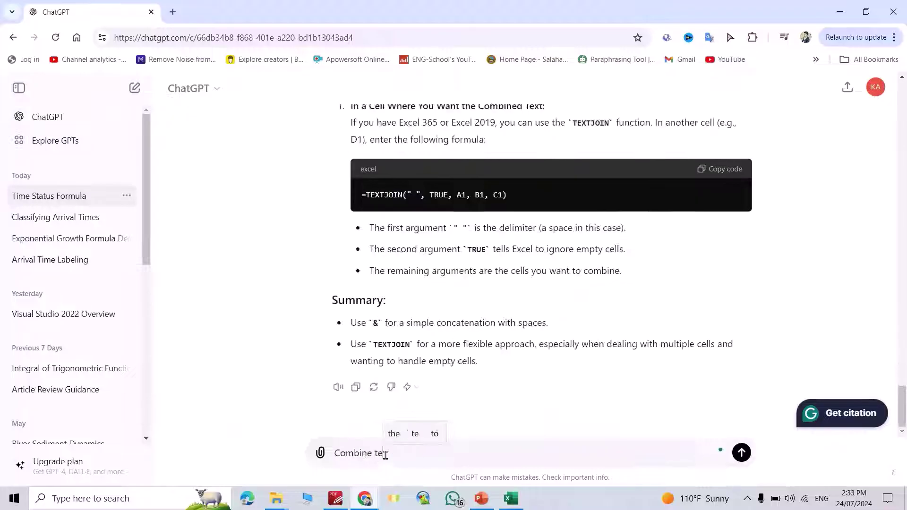
type("xt of A2 and B2 into C2 but keep a space between them")
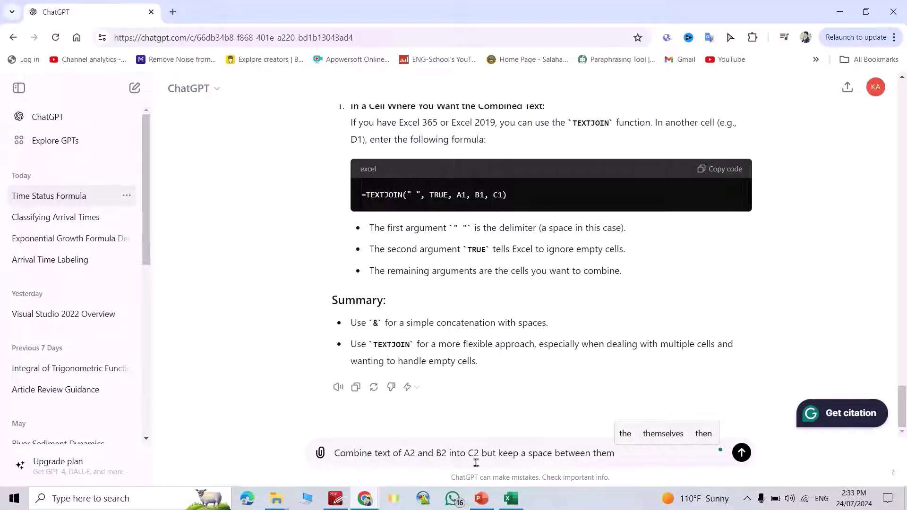
type(" in excel sheet")
left_click(741, 452)
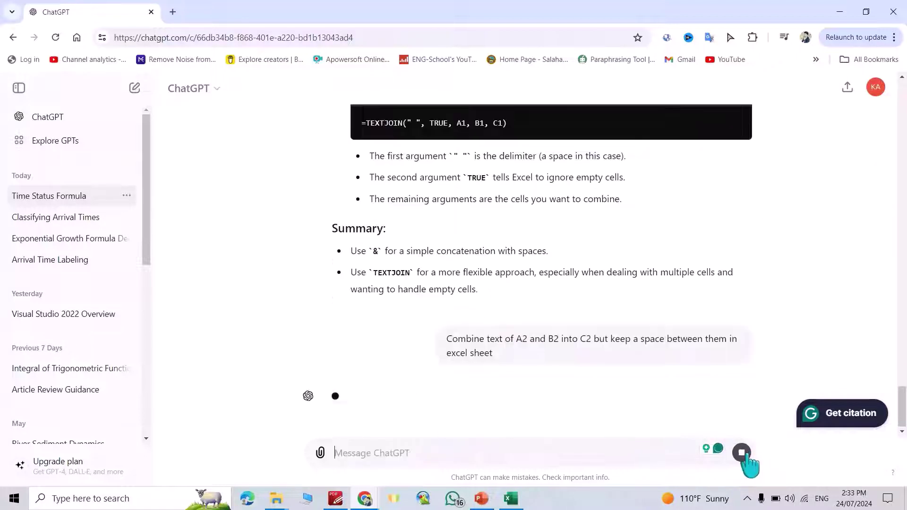
scroll(713, 388, "down", 5)
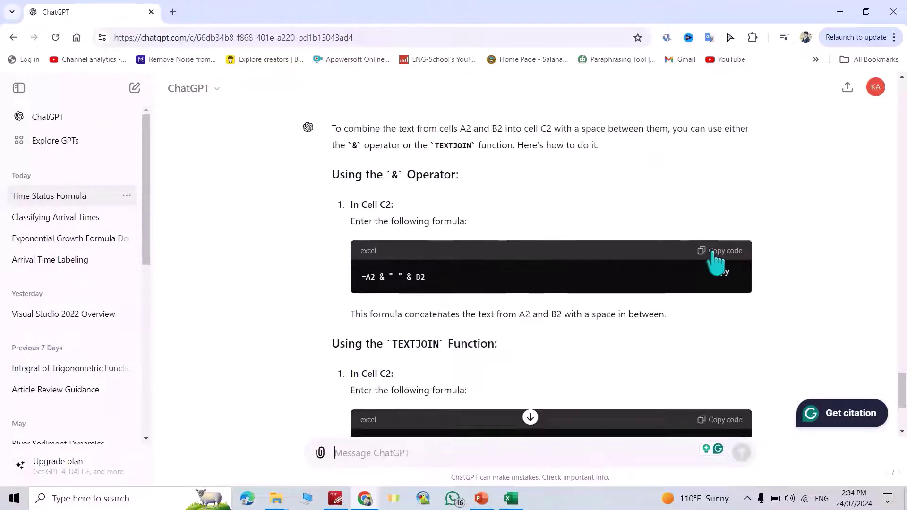
left_click(713, 253)
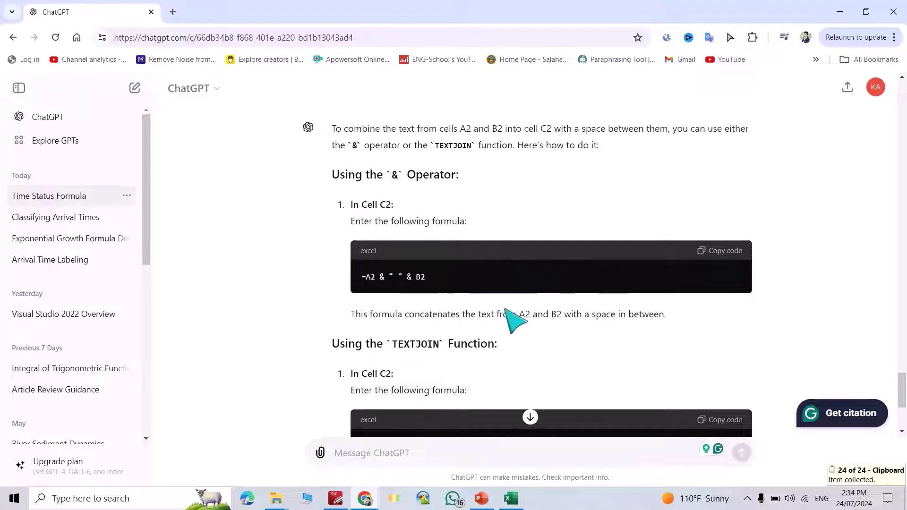
scroll(506, 310, "down", 2)
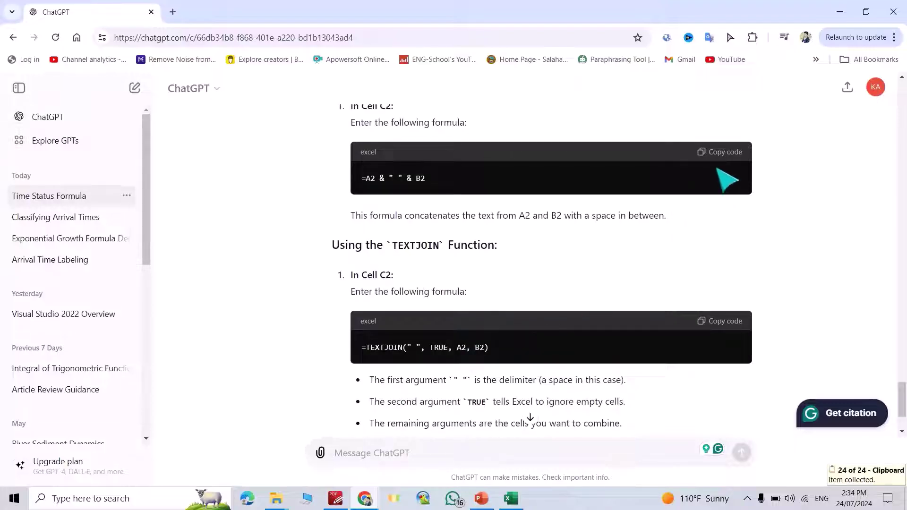
Step: Enter the name-combining formula in C2 and fill it down to C5
left_click(515, 501)
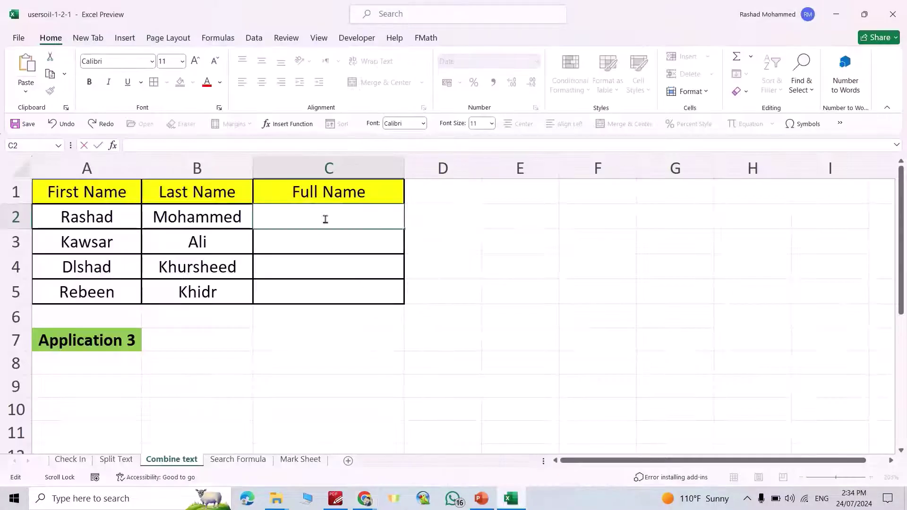
type("Rashad Mohammed")
key("Return")
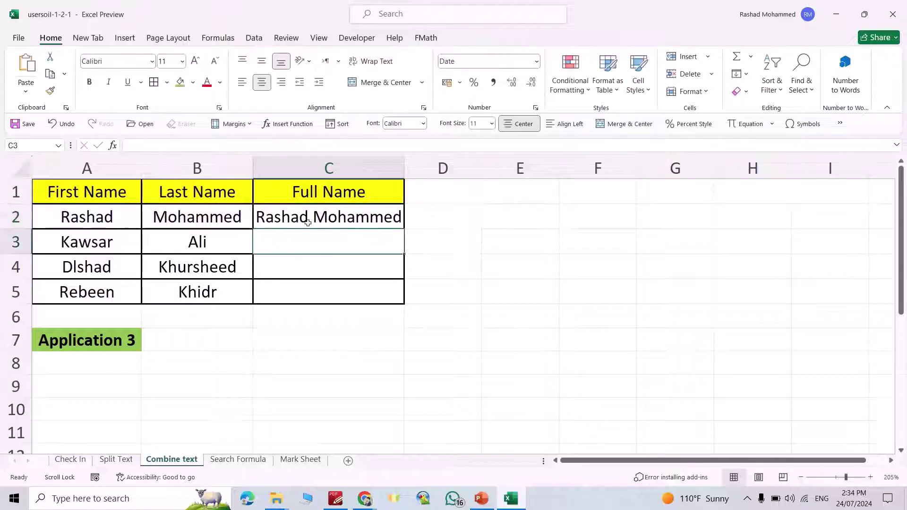
left_click(400, 226)
left_click_drag(403, 228, 402, 289)
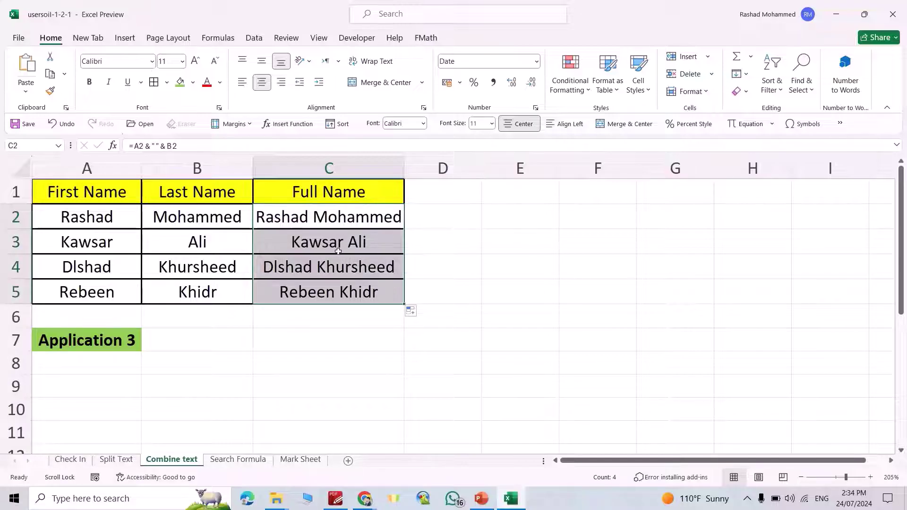
Step: Ask ChatGPT for a formula showing in F1 the name for D1's ID, and copy the IFERROR/VLOOKUP answer
left_click(254, 460)
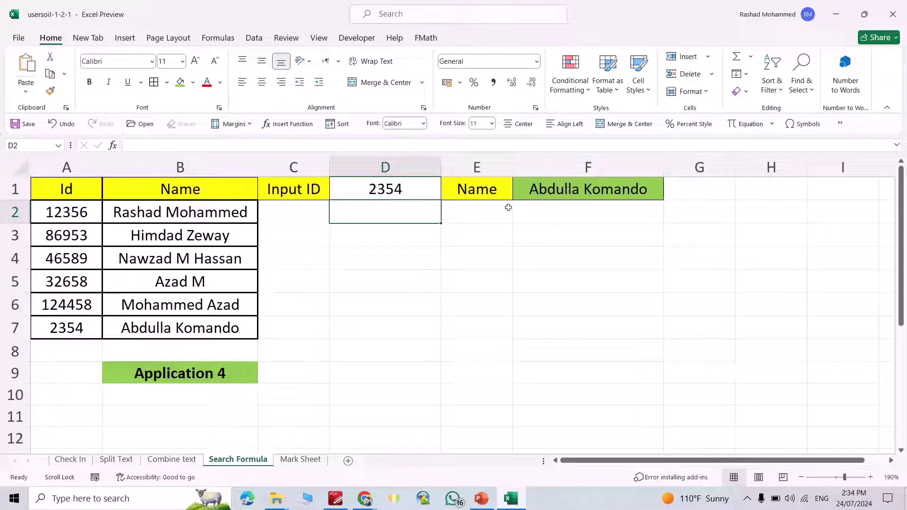
type("an data in excel sheet ,it includes Id and Name, I want to display name on Cell F1, based")
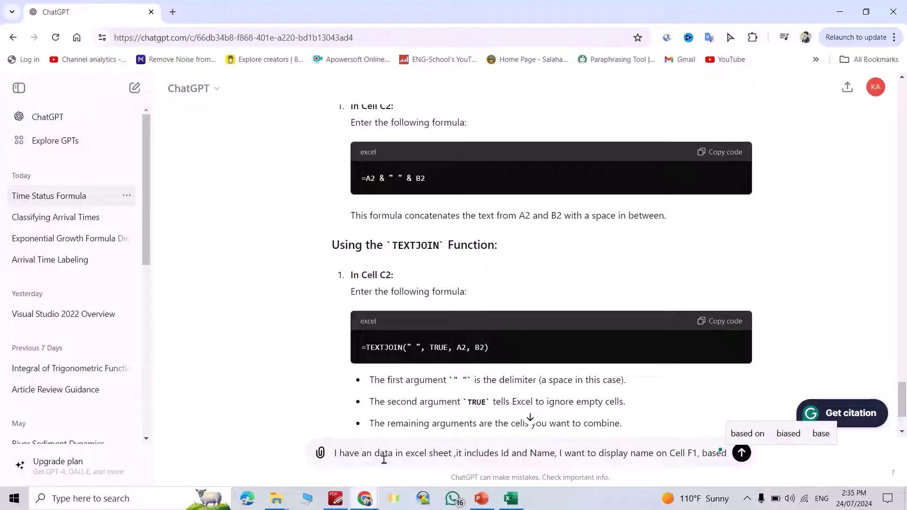
key("shift+Return")
type("On cell")
left_click(513, 504)
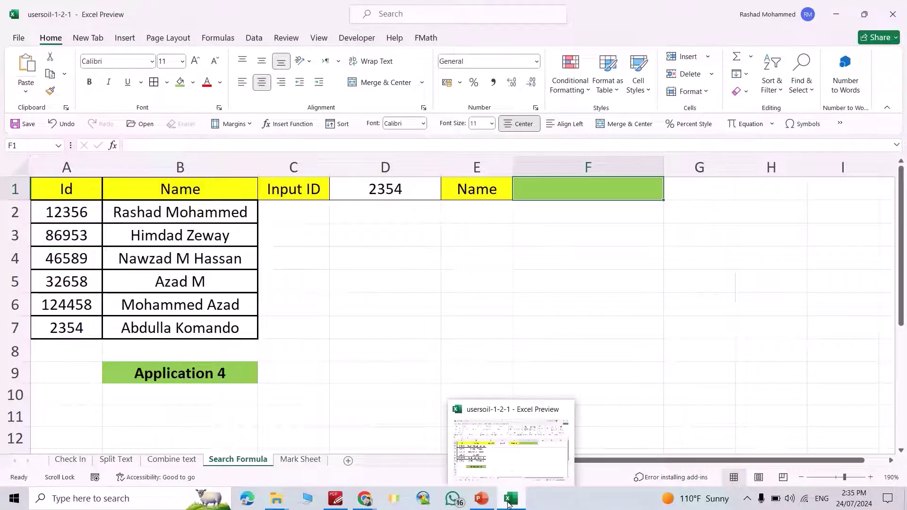
mouse_move(365, 499)
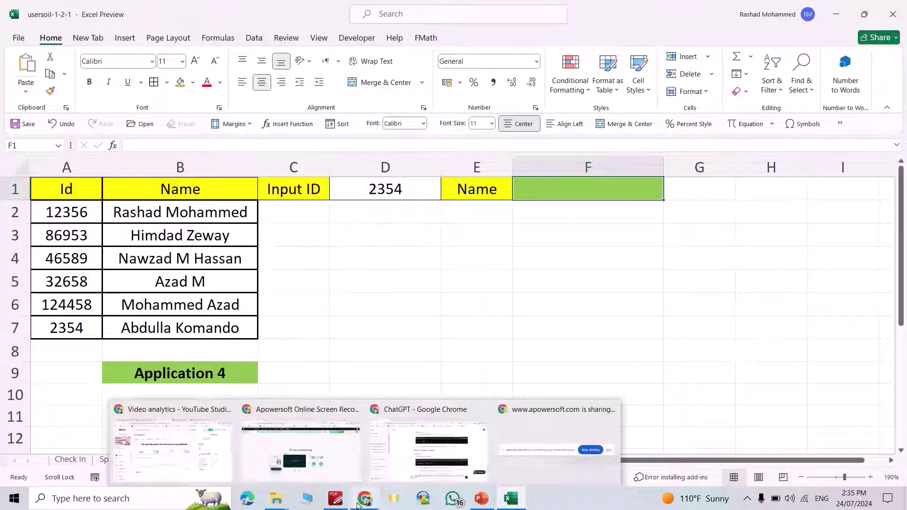
left_click(402, 470)
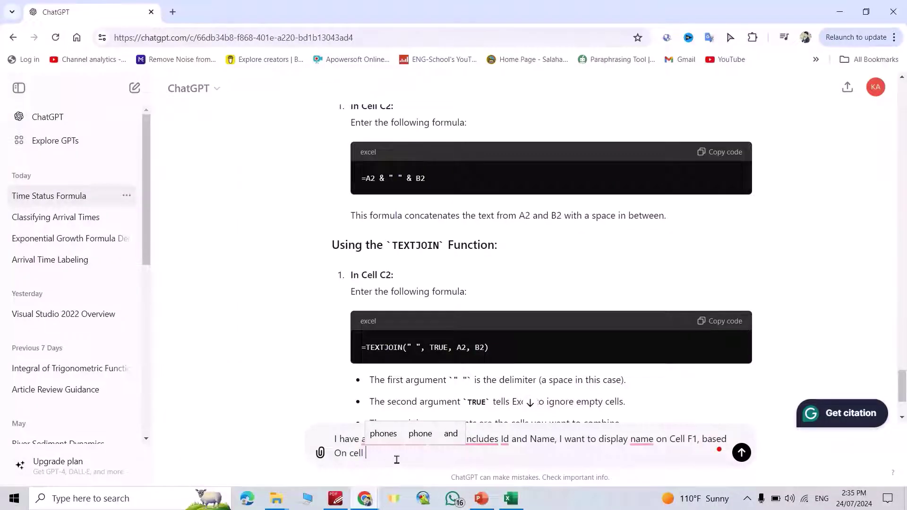
type("D1")
key("Return")
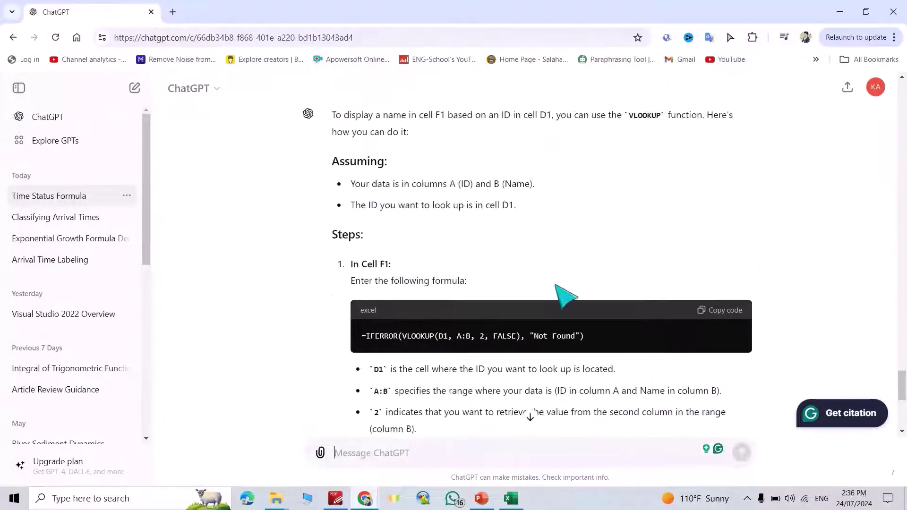
left_click(706, 319)
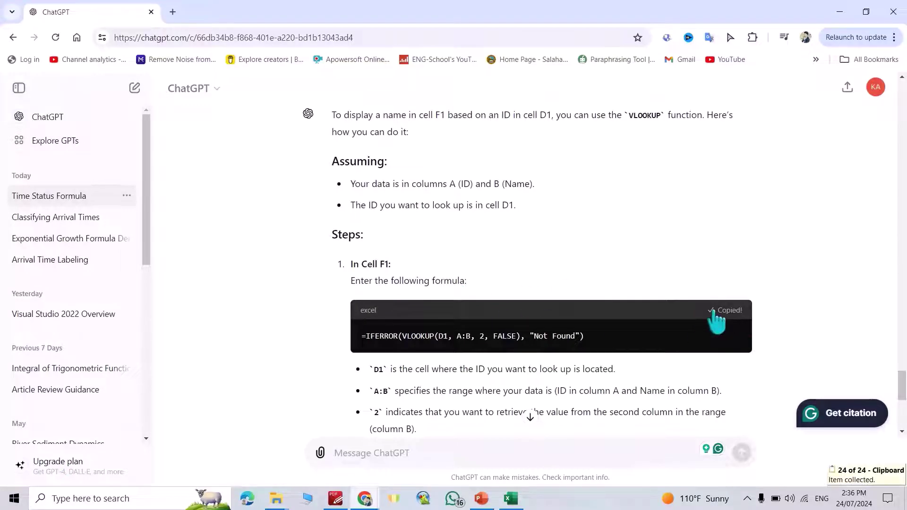
Step: Paste the VLOOKUP formula into F1 with its lookup range changed to A2:B7
left_click(510, 498)
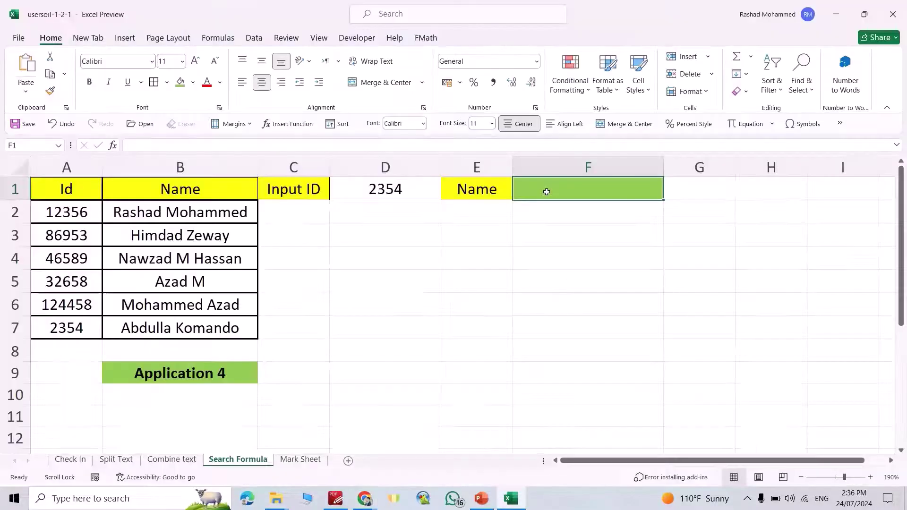
key("ctrl+v")
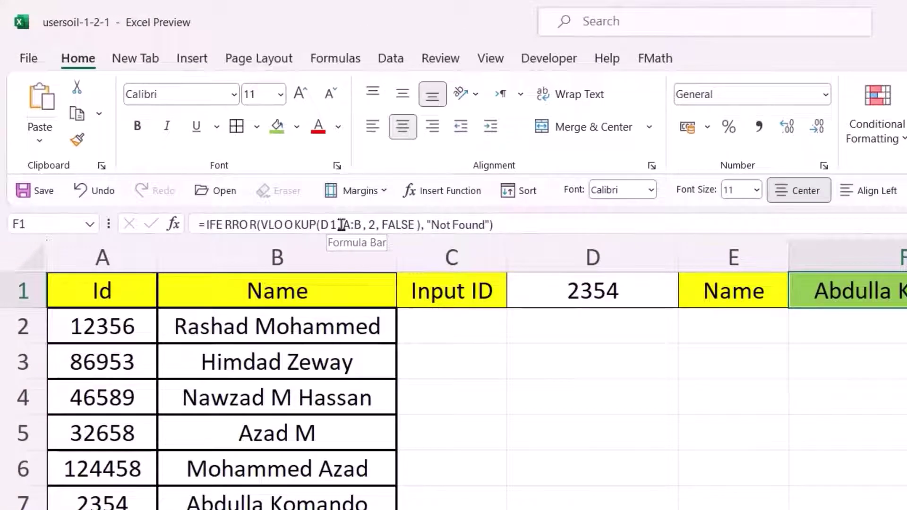
left_click(341, 225)
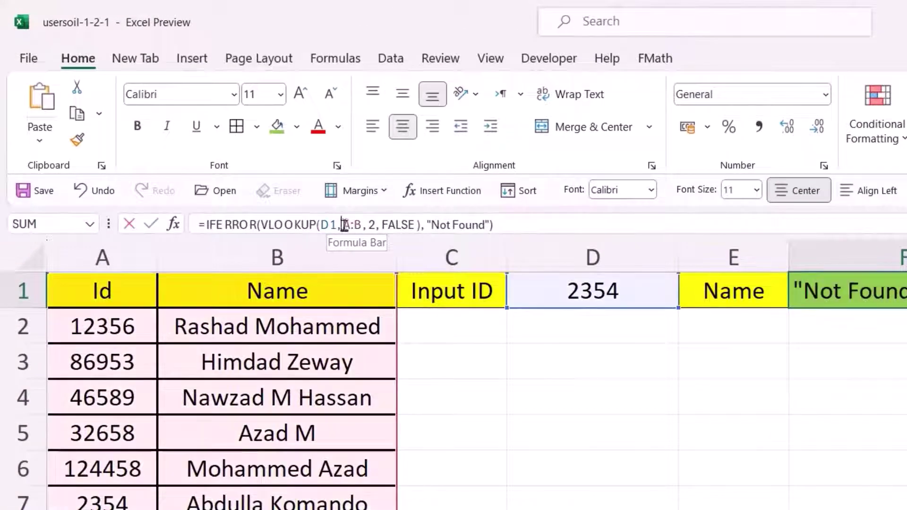
left_click_drag(344, 224, 364, 225)
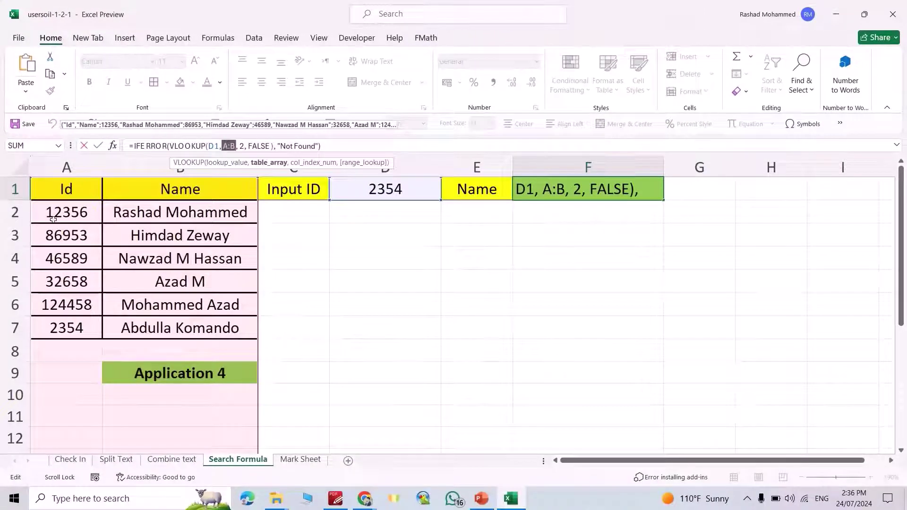
left_click_drag(52, 217, 251, 330)
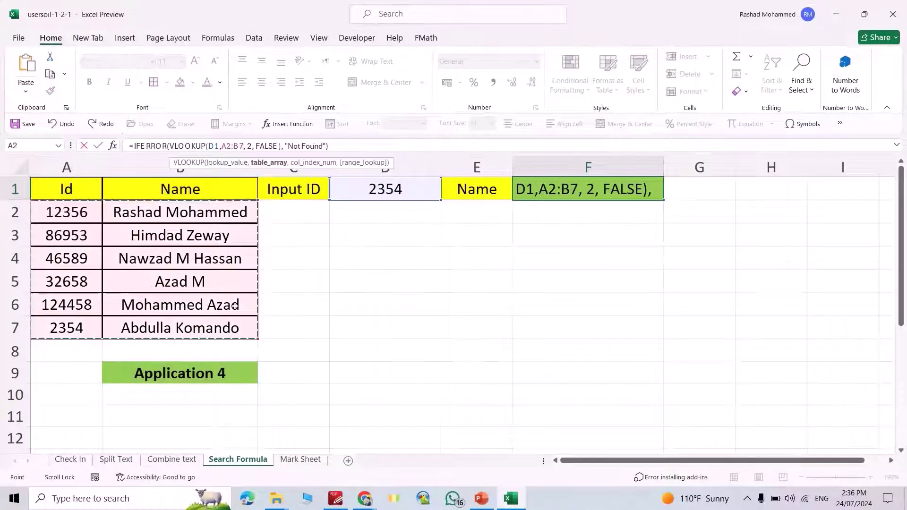
key("Return")
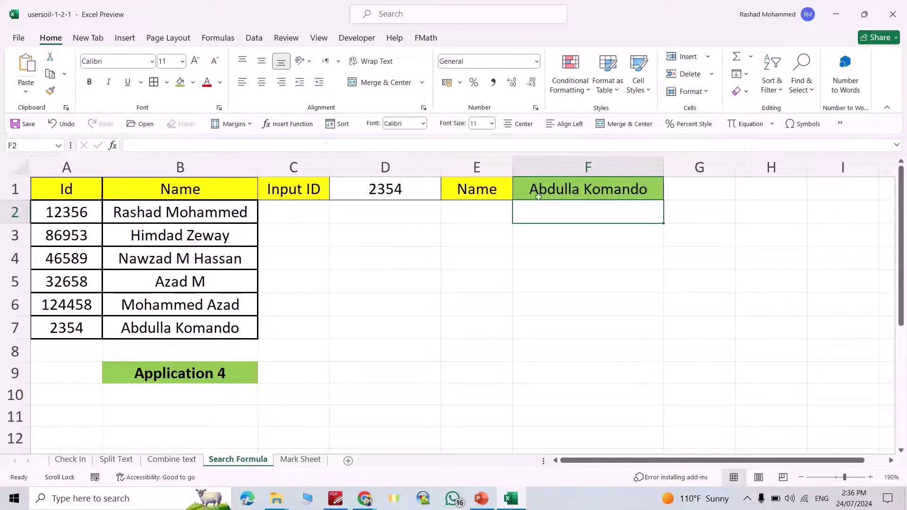
left_click(538, 195)
left_click(399, 193)
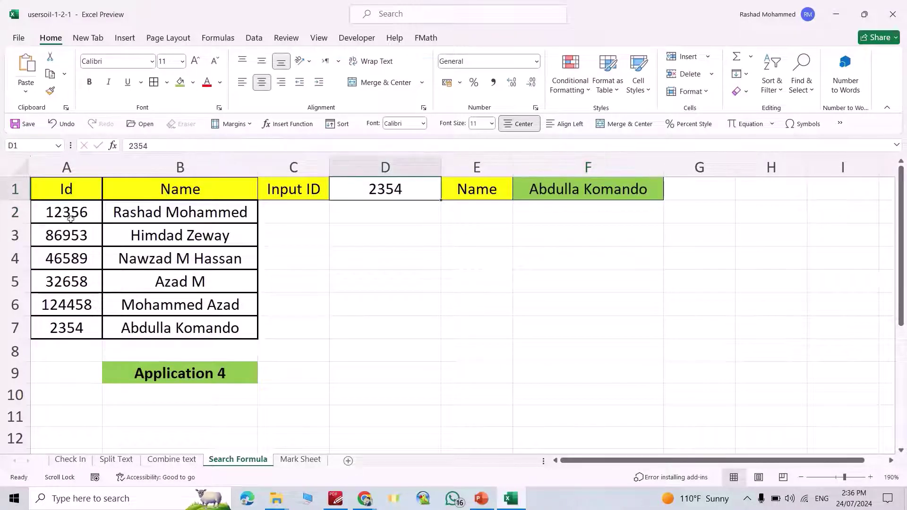
type("12356")
key("Return")
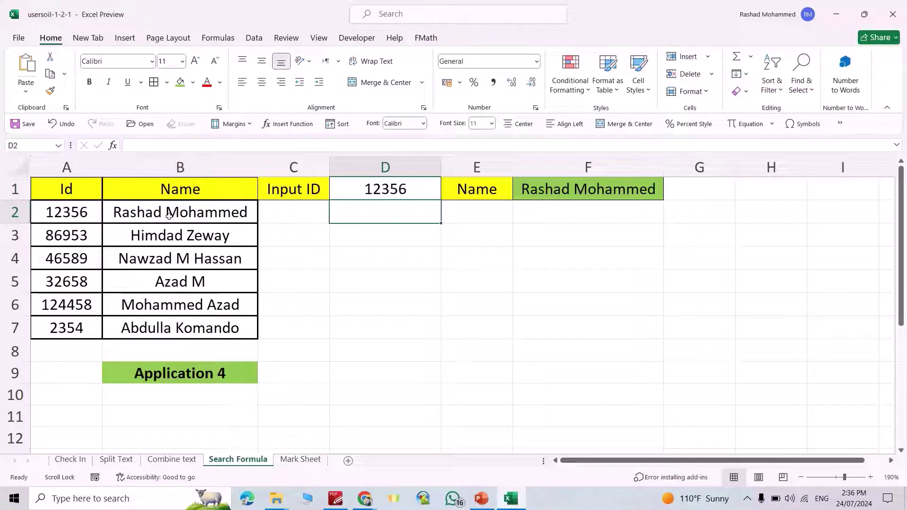
Step: Ask ChatGPT to 'Find Average in excel sheet from B1 To E1'
left_click(300, 459)
mouse_move(364, 498)
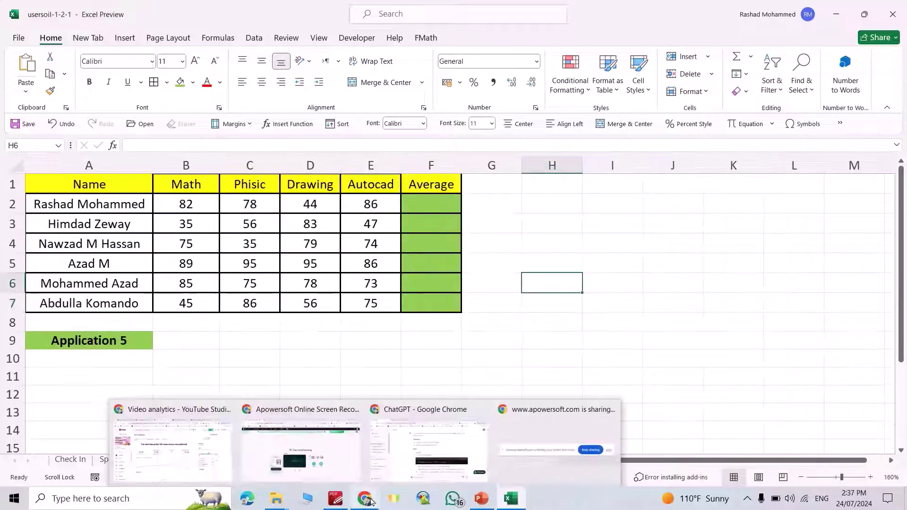
left_click(419, 468)
type("Find ")
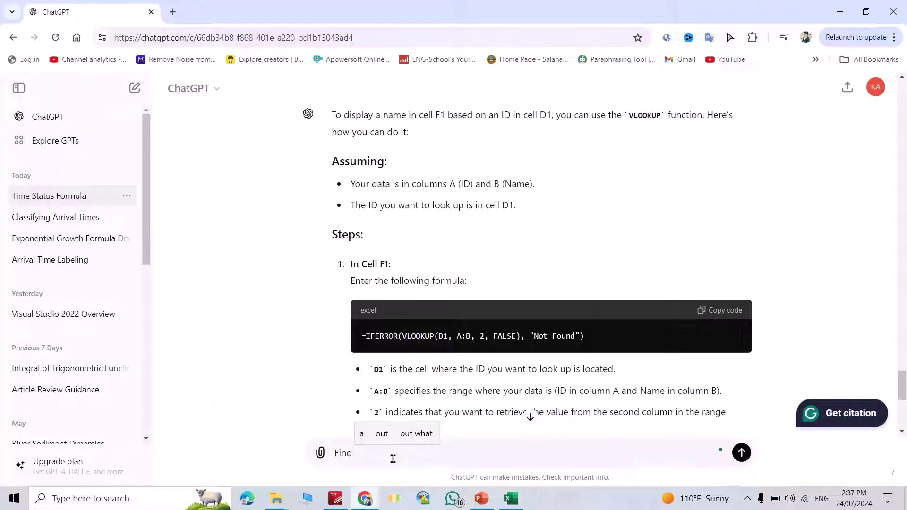
type("Average in excel sheet from")
left_click(518, 507)
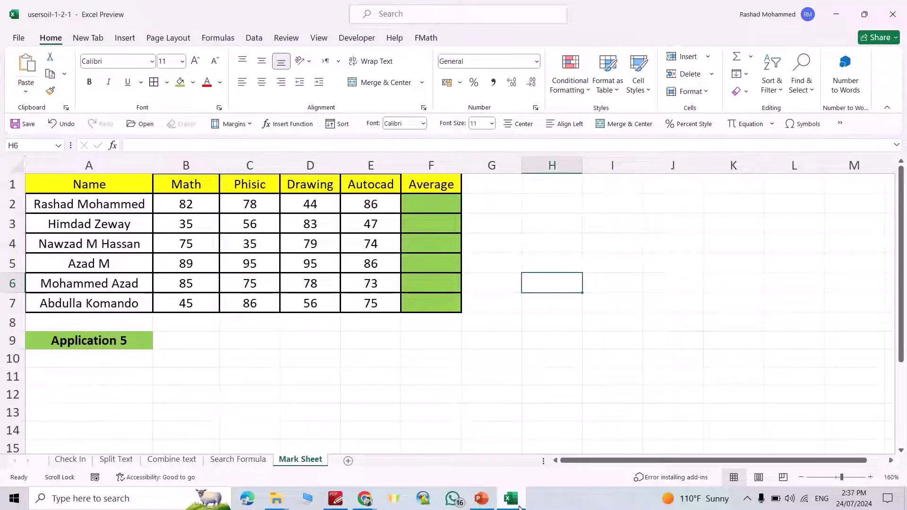
left_click(519, 506)
type("B1 To E1")
key("Return")
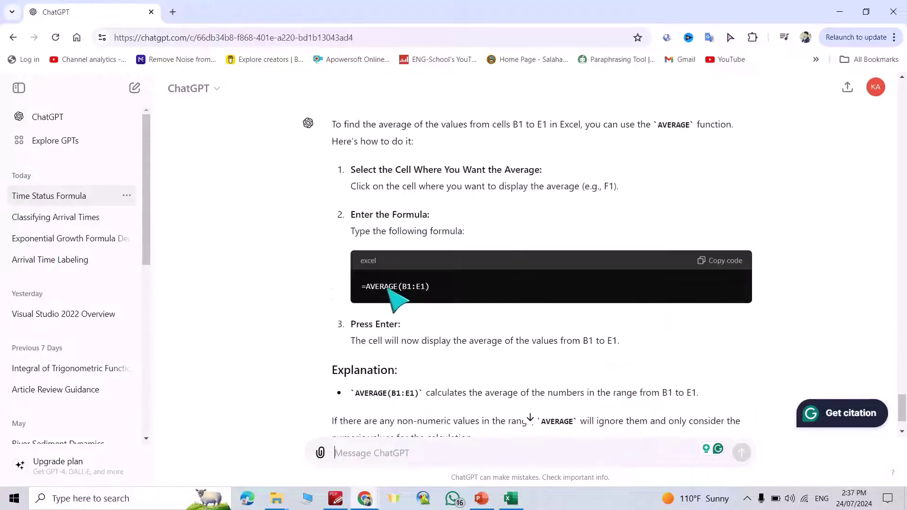
Step: Paste ChatGPT's first AVERAGE formula into F2, then undo it as the wrong range
left_click(719, 260)
left_click(516, 509)
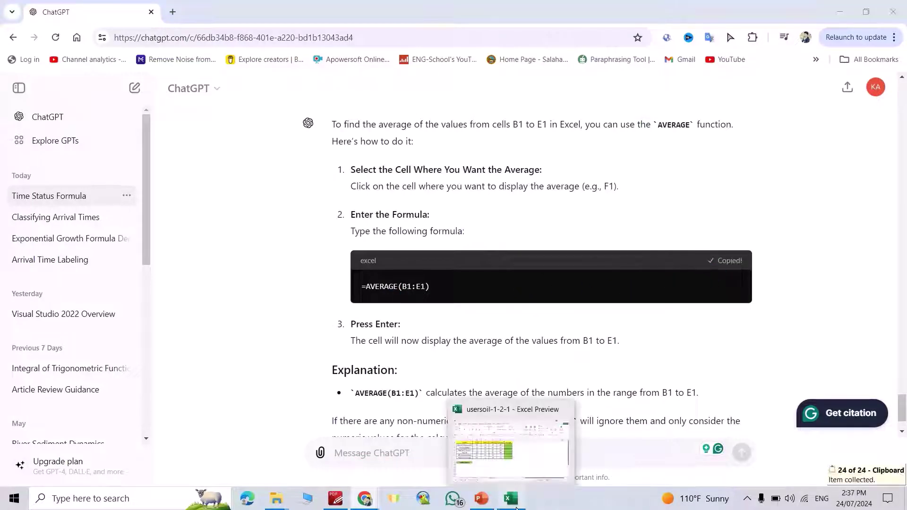
left_click(434, 204)
key("ctrl+v")
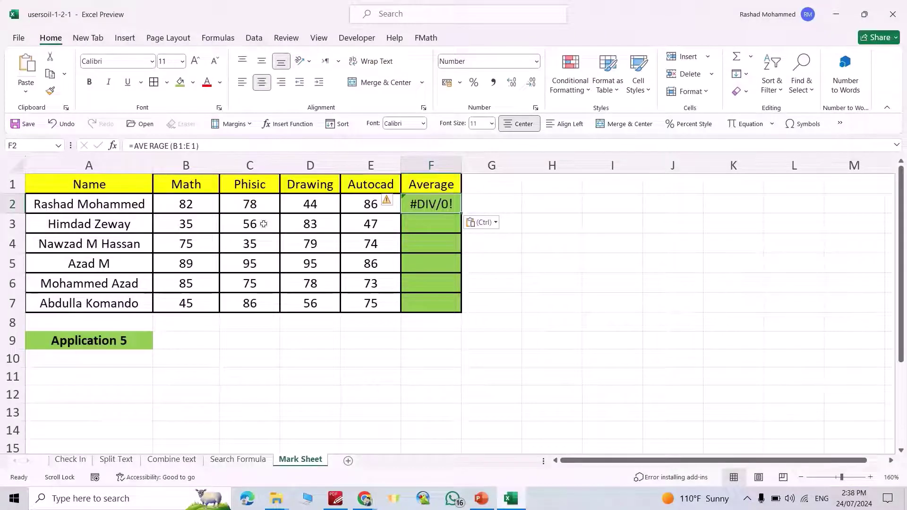
key("ctrl+z")
Step: Ask ChatGPT again for the average of row 2, B2 to E2
key("alt+Tab")
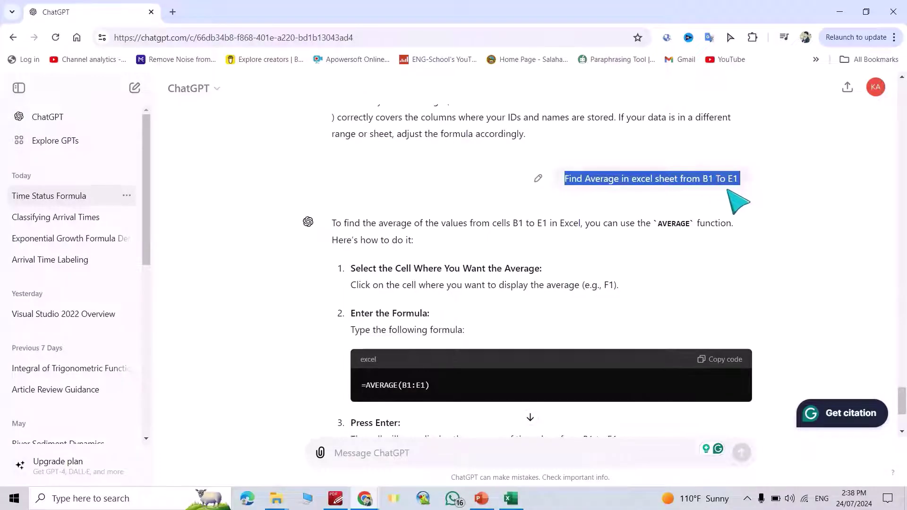
left_click(361, 458)
key("ctrl+v")
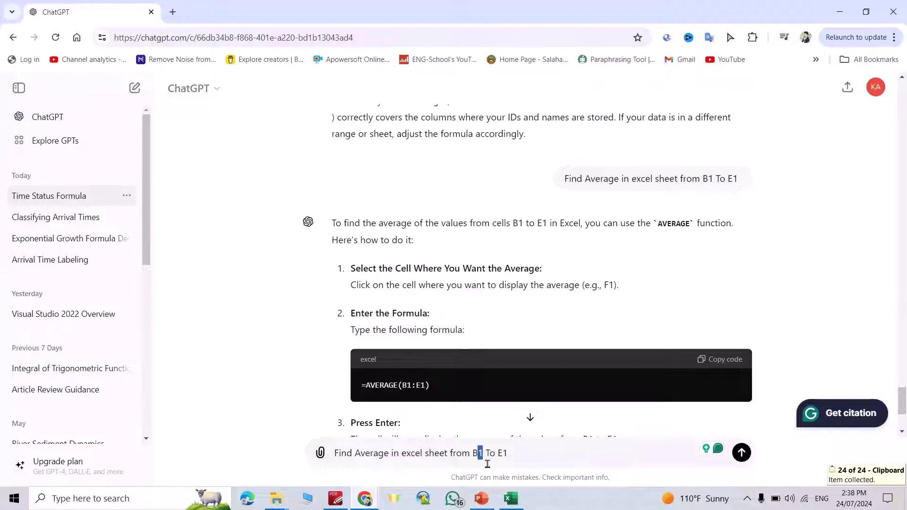
type("2")
type("2")
key("Return")
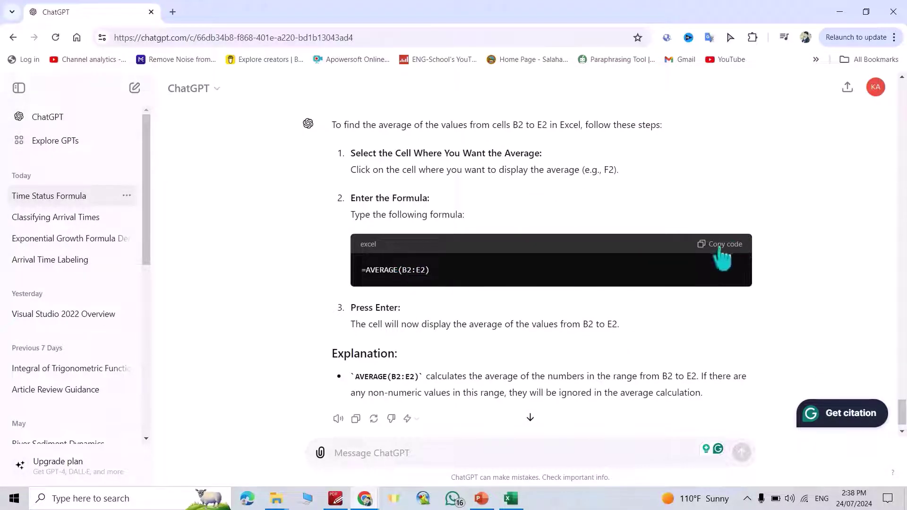
Step: Paste =AVERAGE(B2:E2) into F2 and fill it down to F7
left_click(720, 244)
left_click(511, 498)
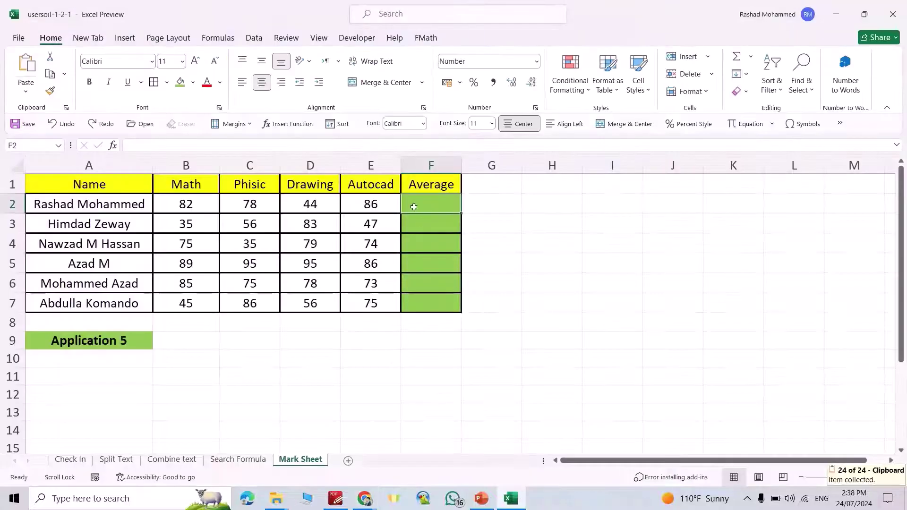
key("ctrl+v")
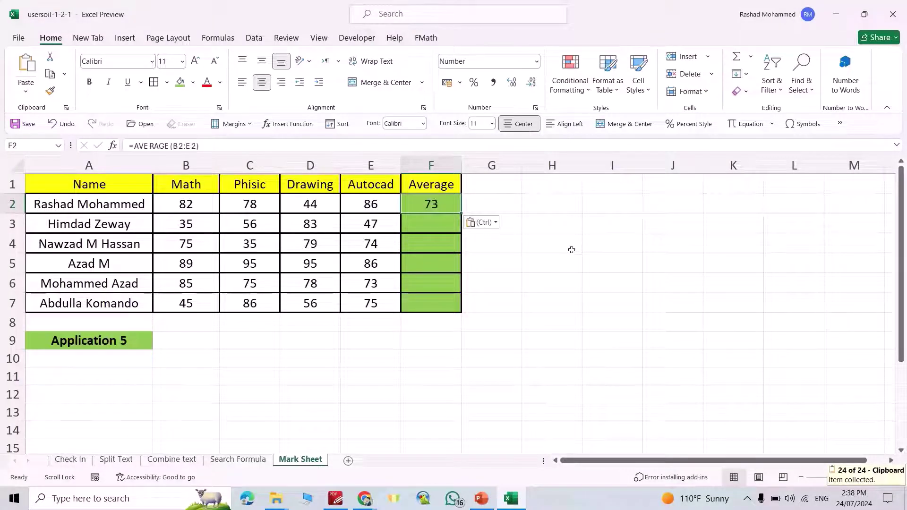
left_click_drag(461, 211, 446, 312)
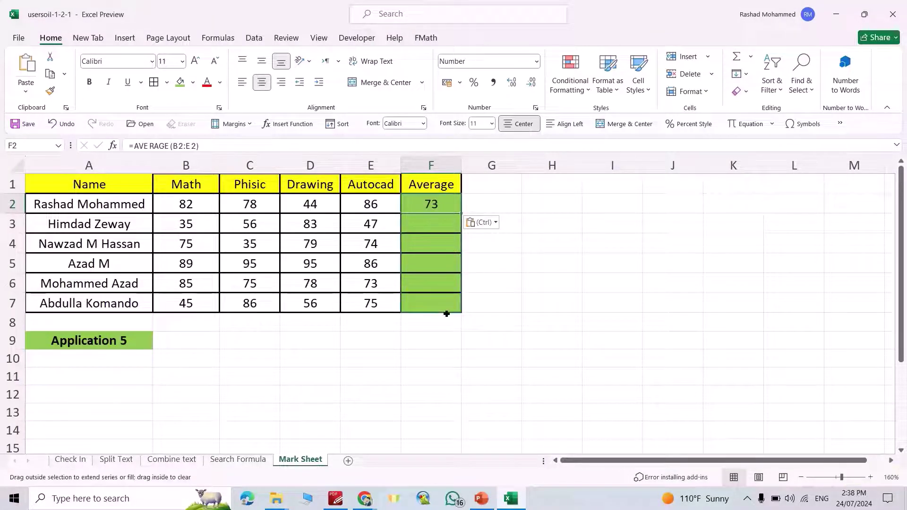
key("Down")
key("Down")
key("Down")
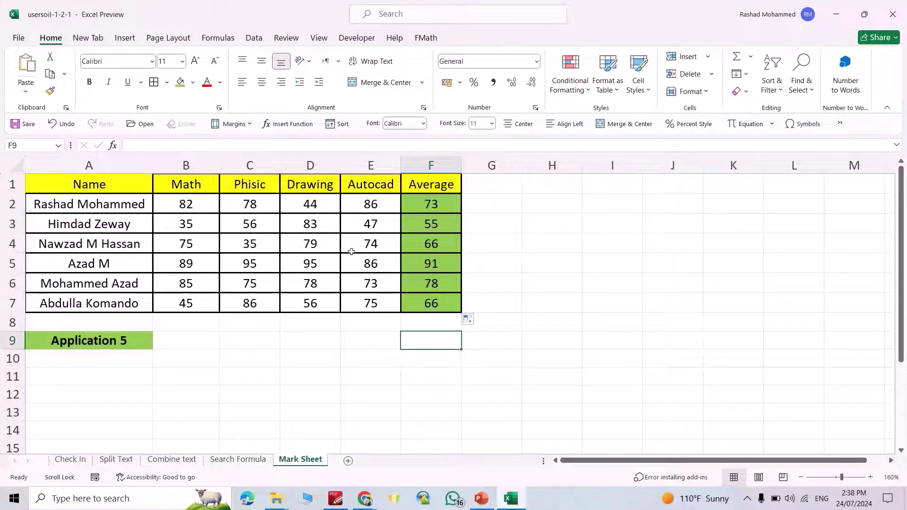
Step: Ask ChatGPT 'Highlight marks Below 50excel, Create Formula'
mouse_move(364, 498)
left_click(453, 473)
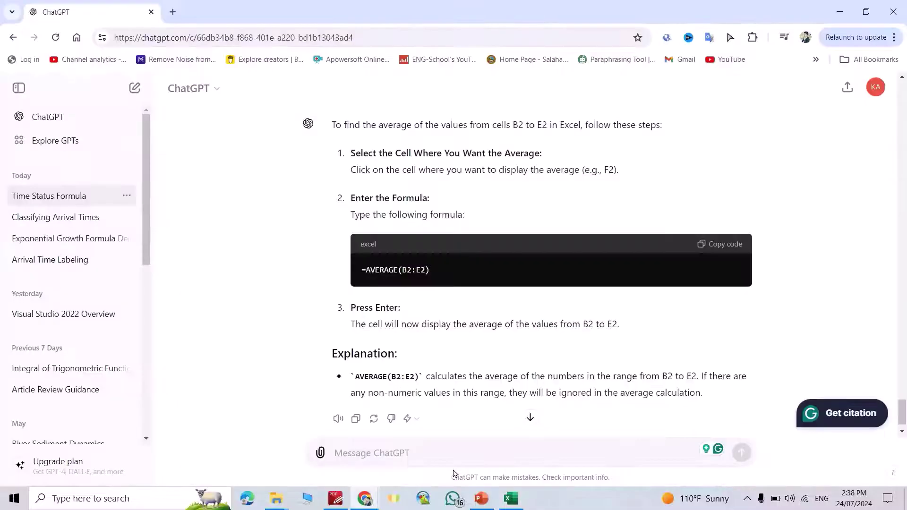
type("Highlight marks Below 50")
type("excel, Create Formula")
key("Return")
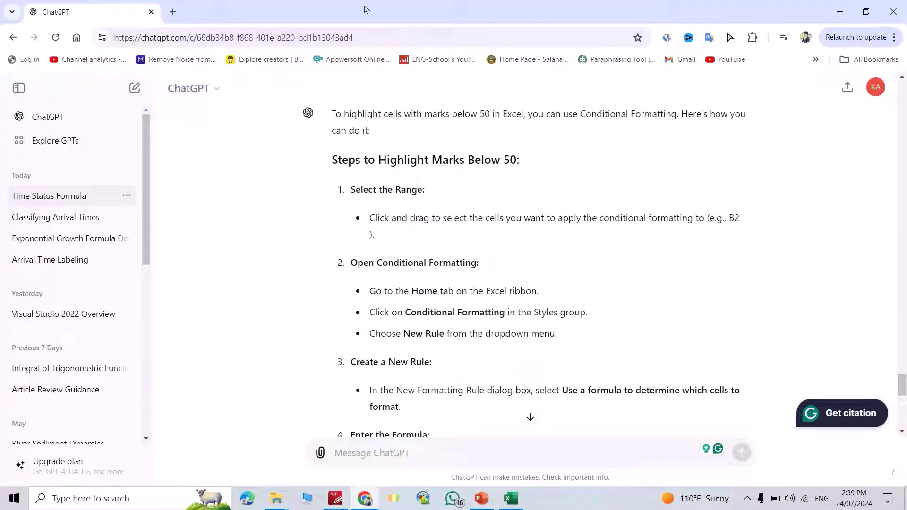
Step: Snap ChatGPT right and Excel left, then select B2:F7 in Excel
left_click_drag(86, 6, 887, 233)
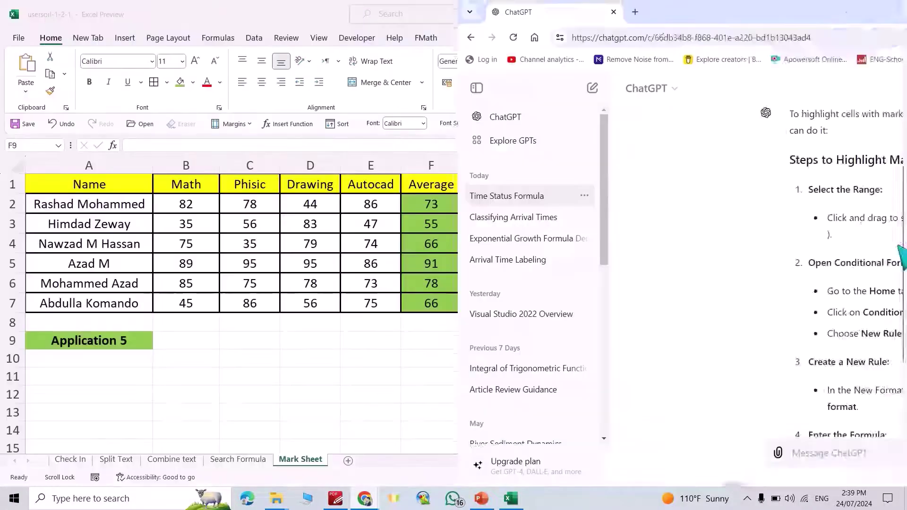
left_click(298, 195)
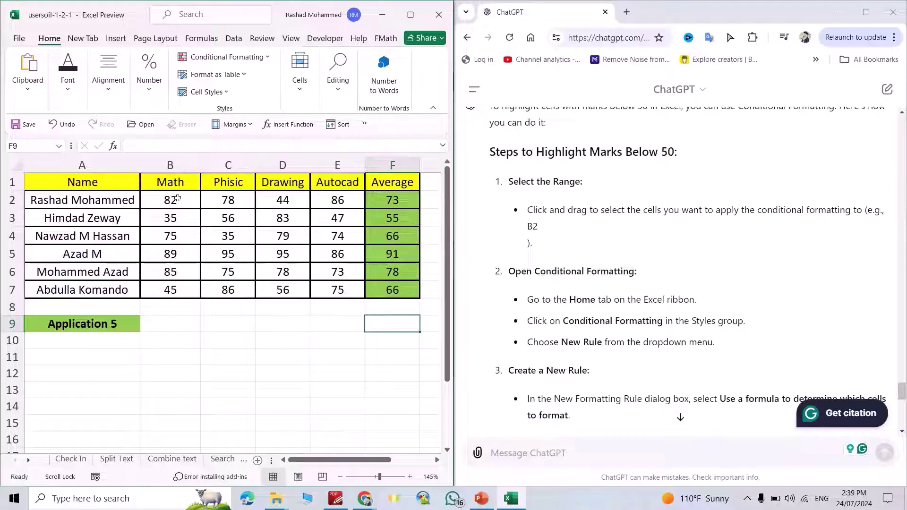
left_click_drag(177, 199, 402, 285)
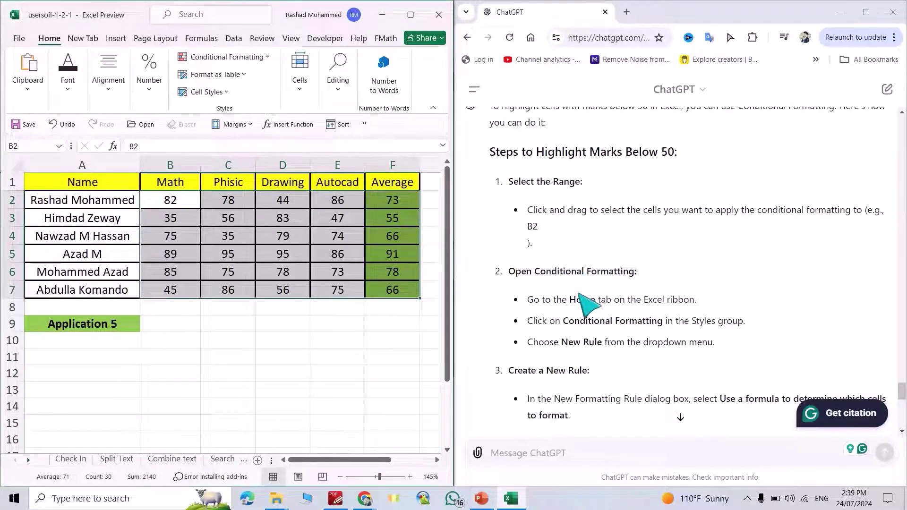
Step: Create a new formula-based conditional formatting rule using ChatGPT's =B2<50 formula
left_click(204, 58)
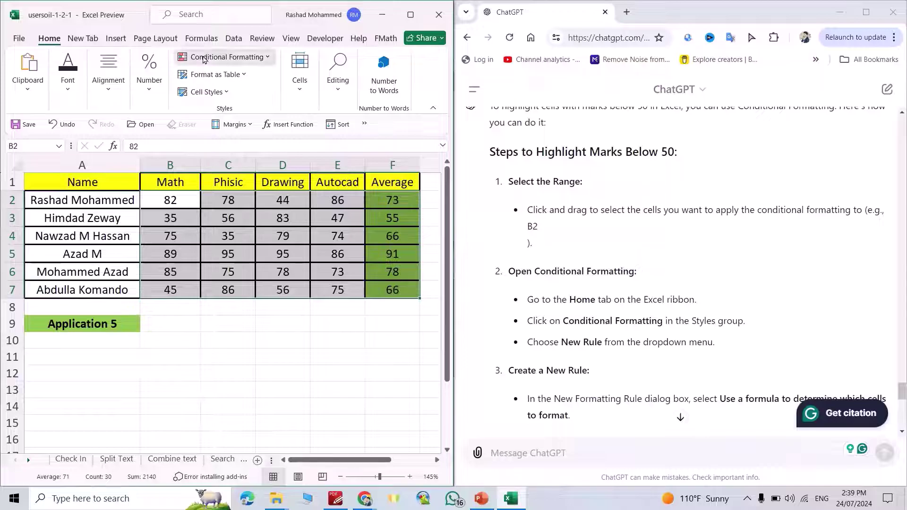
left_click(211, 199)
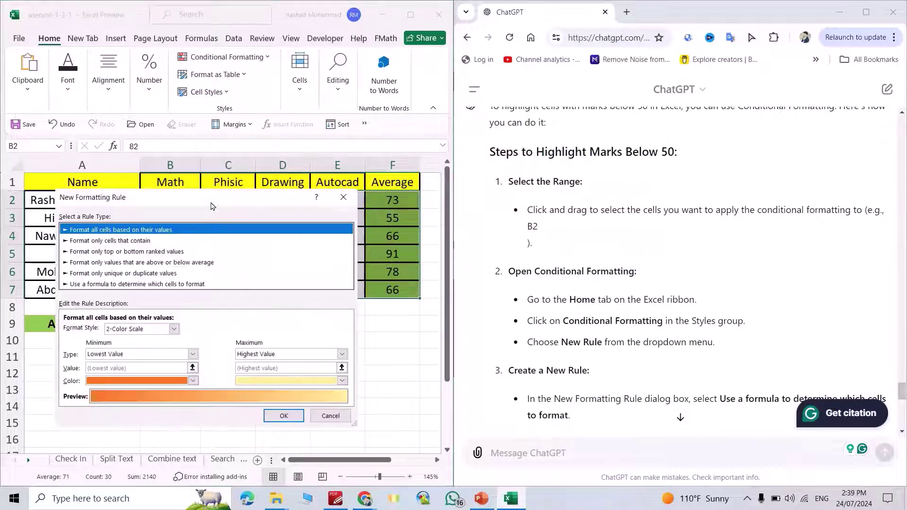
left_click(96, 284)
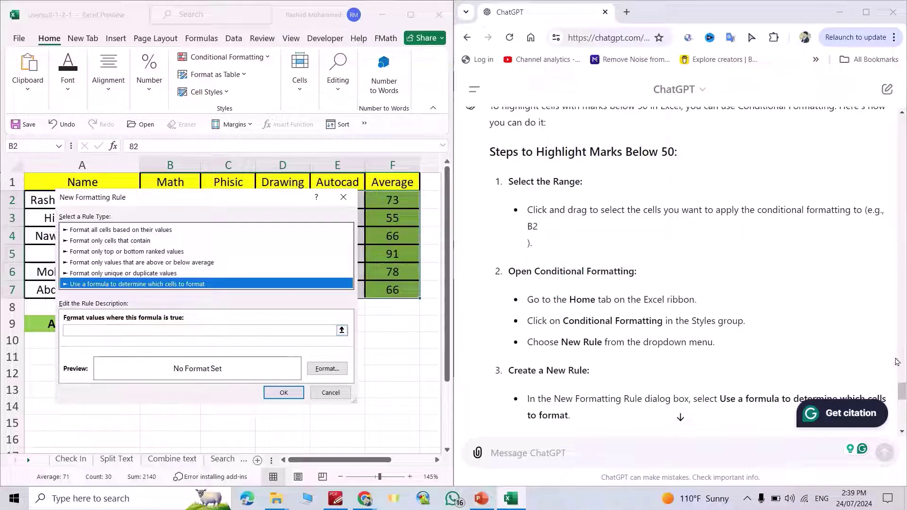
left_click_drag(902, 393, 901, 401)
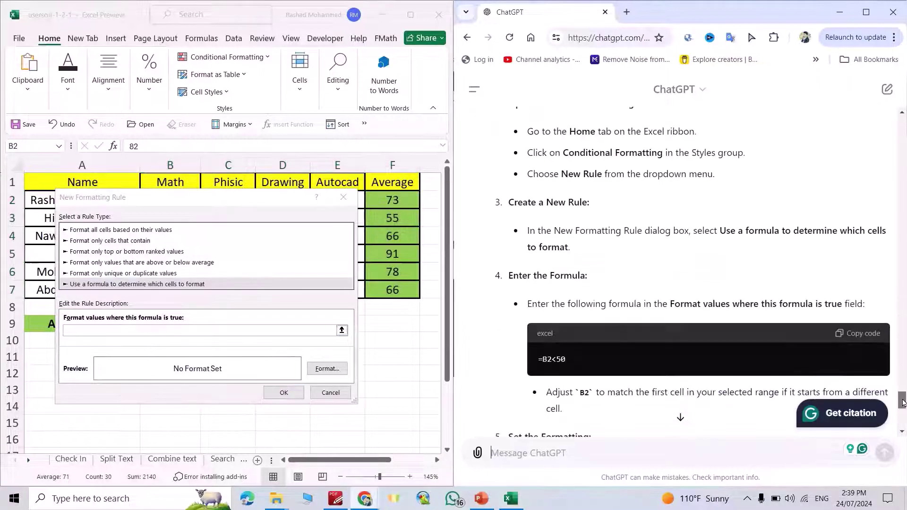
left_click(864, 333)
left_click(136, 331)
key("ctrl+v")
Step: Give the below-50 rule a red fill, apply it, and maximize Excel
scroll(718, 363, "down", 2)
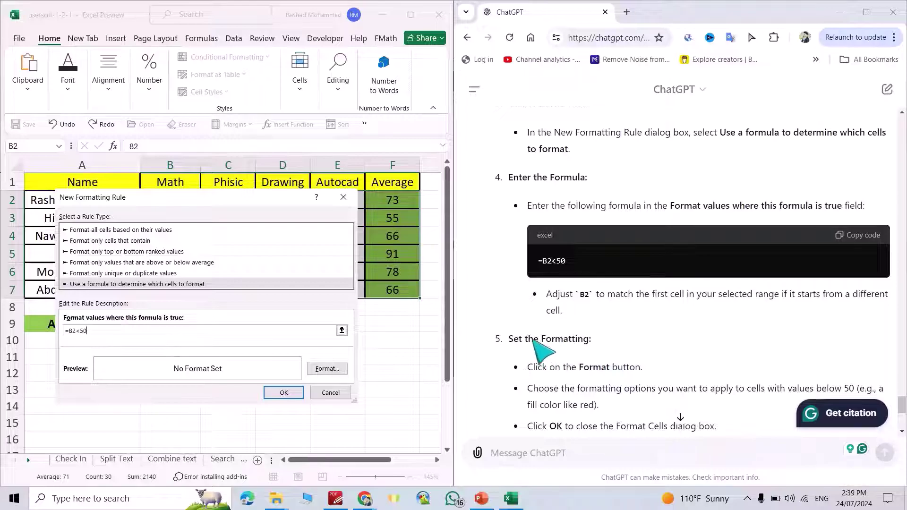
left_click(325, 369)
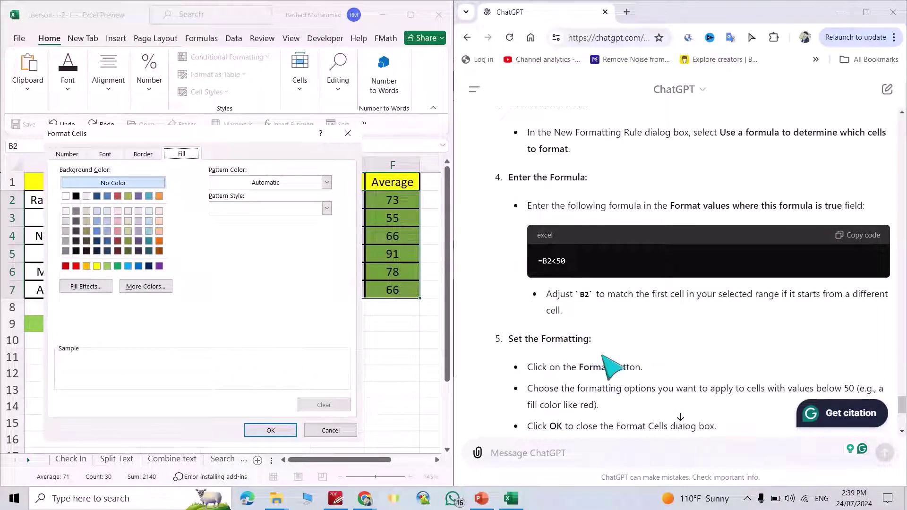
scroll(611, 364, "down", 2)
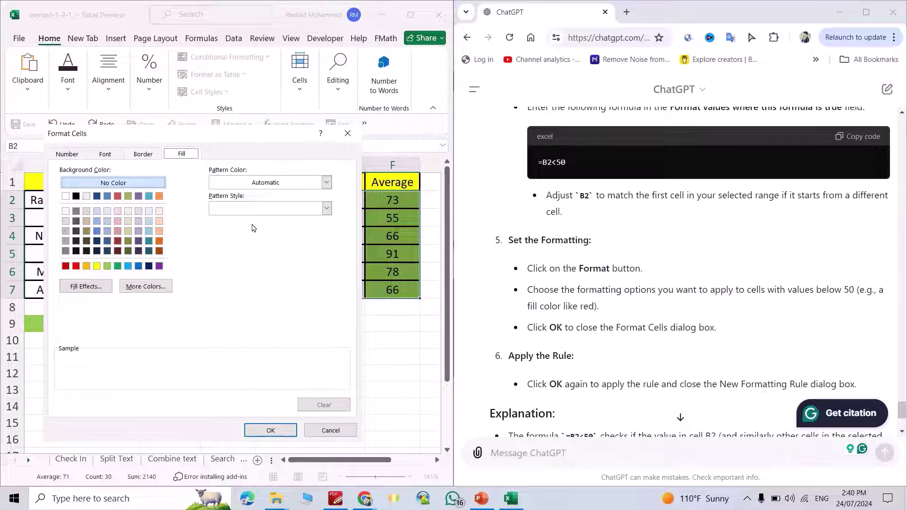
left_click(97, 266)
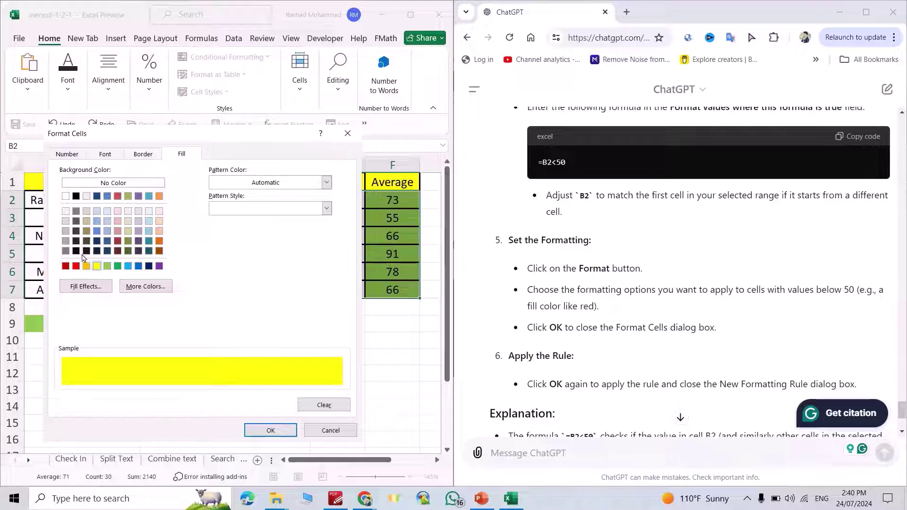
left_click(76, 266)
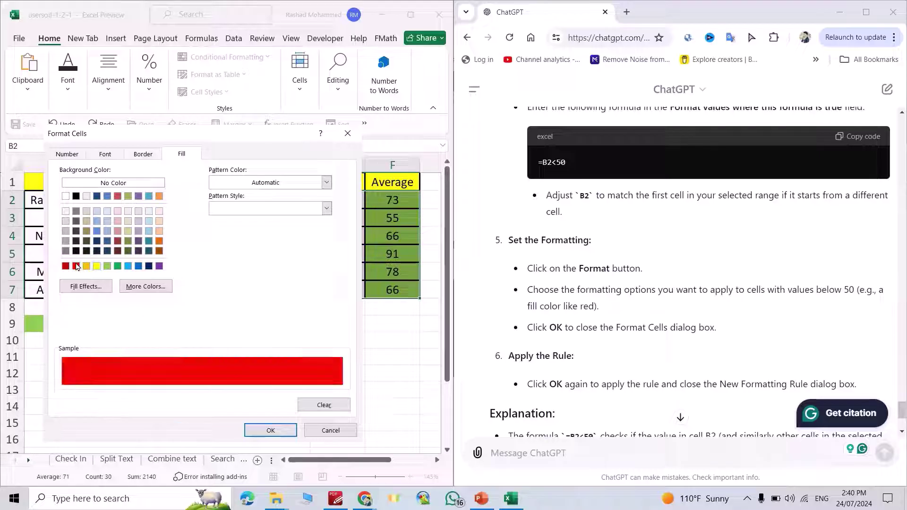
left_click(276, 431)
left_click(290, 401)
left_click(337, 357)
left_click(410, 15)
scroll(304, 237, "up", 3, "ctrl")
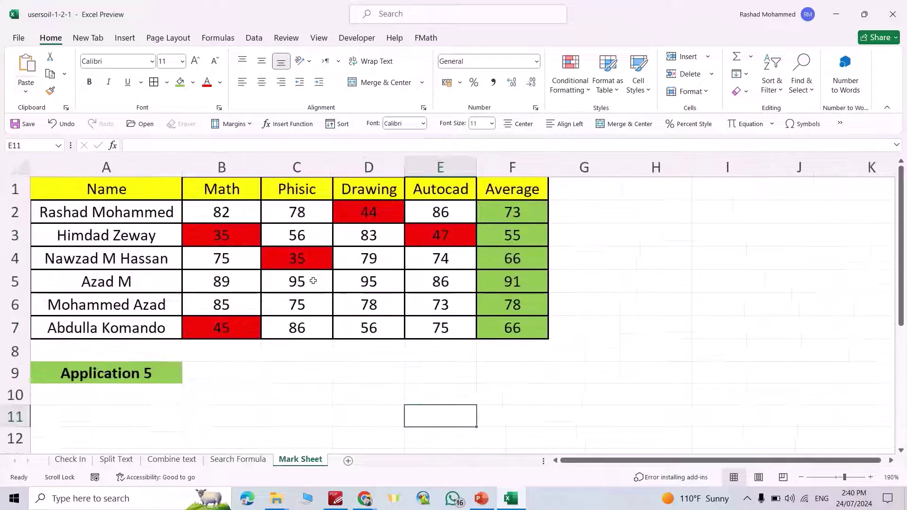